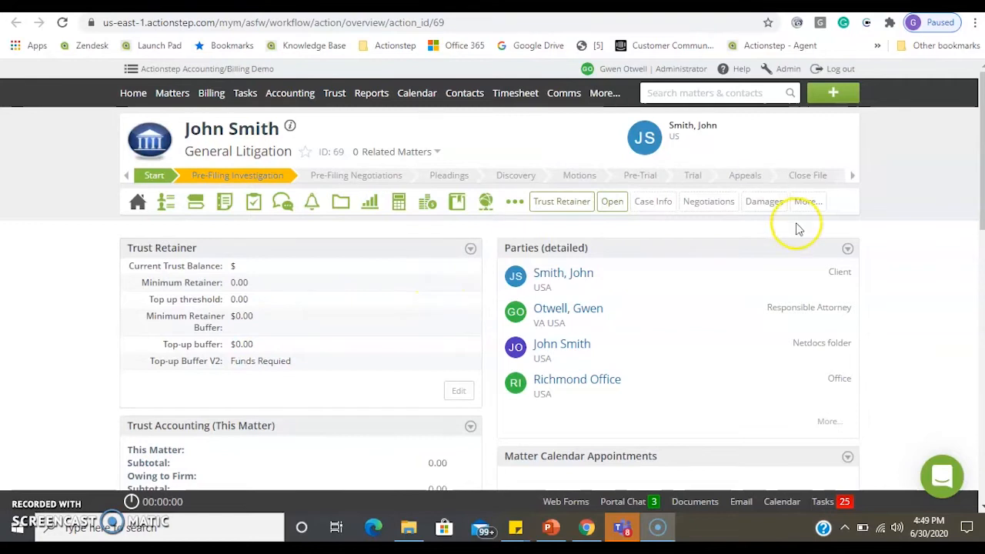
- Create a new task for the open matter and name it "Research statute of limitations"
{"action": "left_click", "coordinate": [842, 99]}
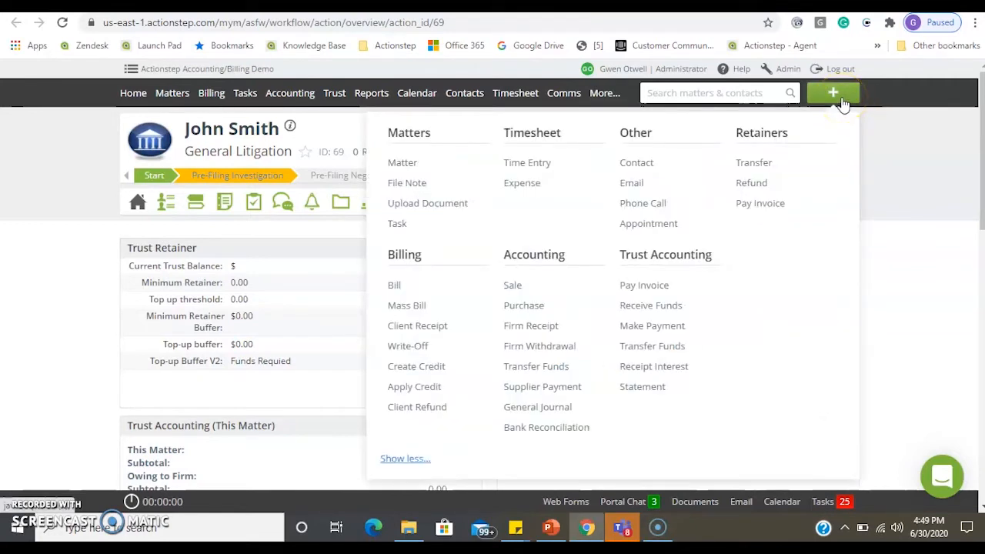
{"action": "left_click", "coordinate": [484, 208]}
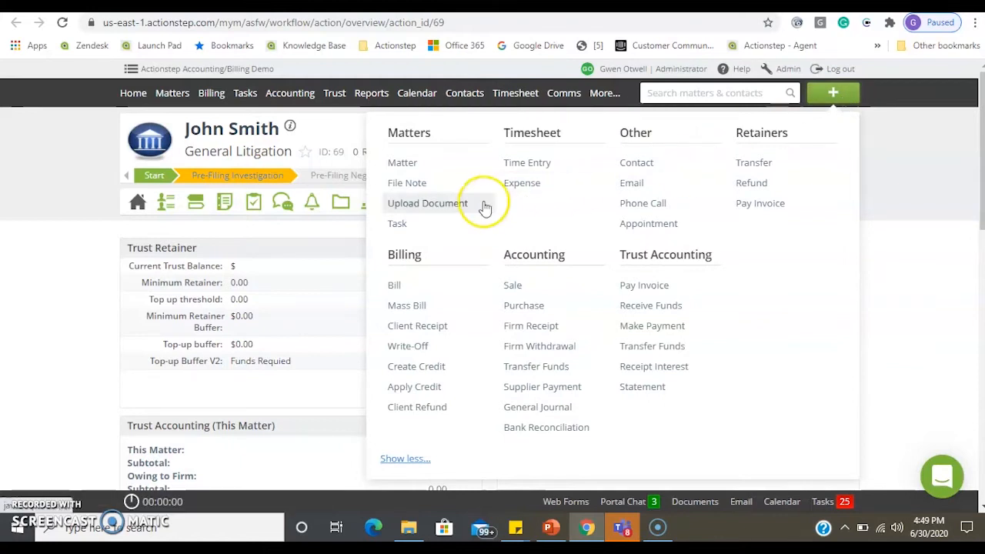
{"action": "left_click", "coordinate": [405, 225]}
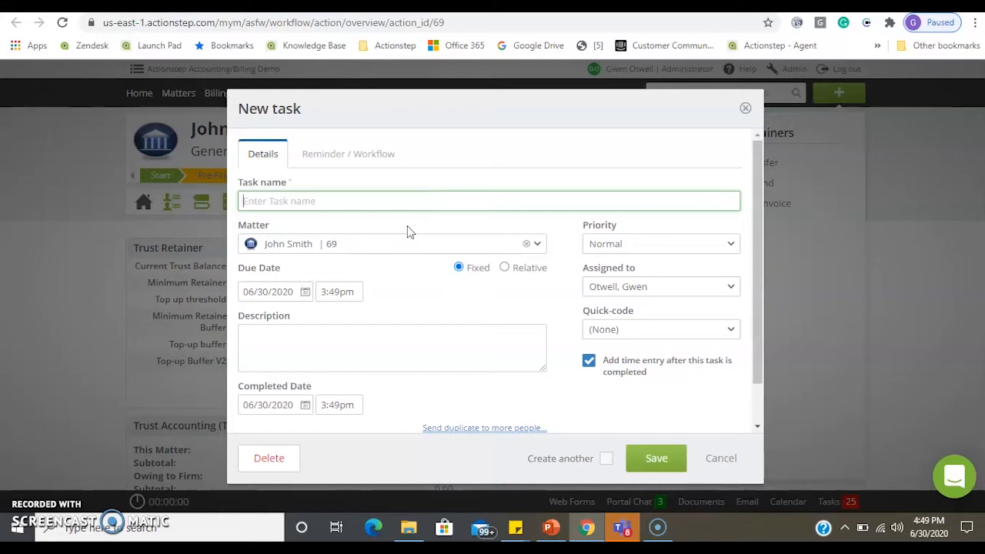
{"action": "type", "text": "Research S"}
{"action": "key", "text": "BackSpace"}
{"action": "type", "text": "statute of limitations"}
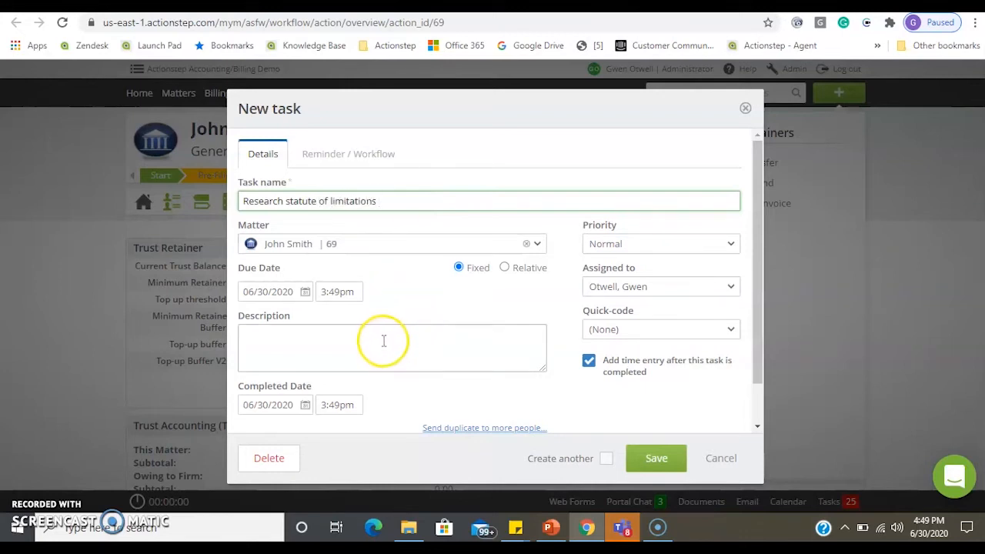
- Copy the task name "Research statute of limitations" into the task's description
{"action": "triple_click", "coordinate": [333, 202]}
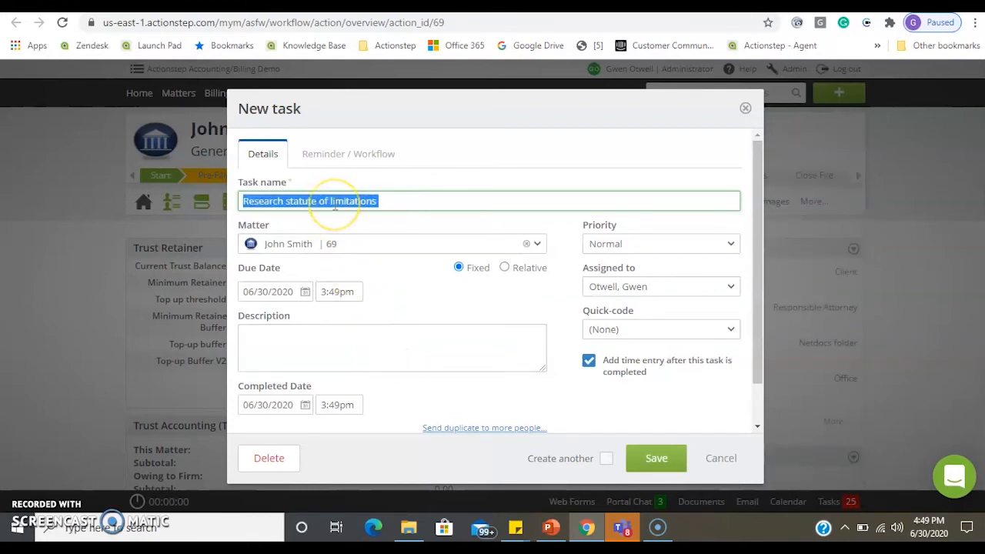
{"action": "right_click", "coordinate": [334, 205]}
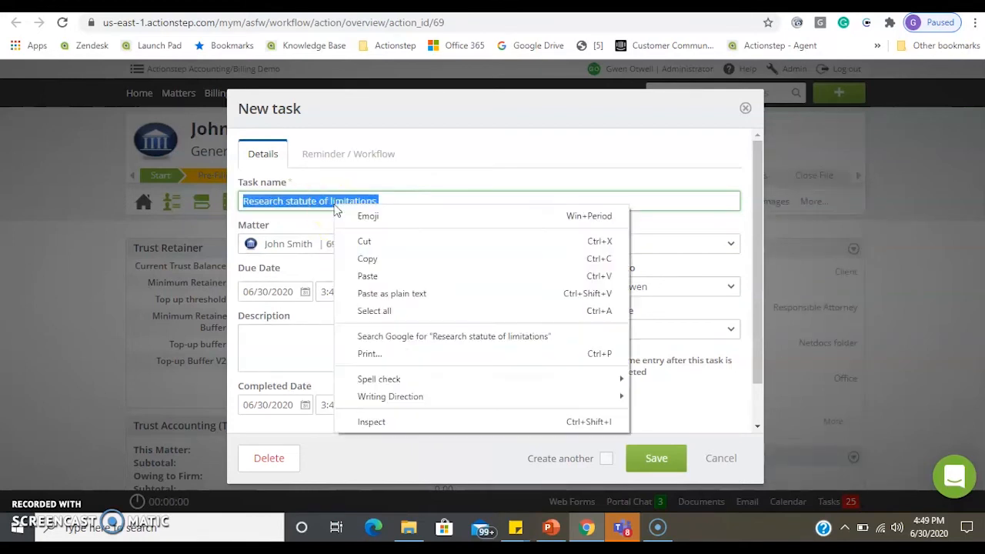
{"action": "left_click", "coordinate": [381, 257]}
{"action": "left_click", "coordinate": [383, 334]}
{"action": "right_click", "coordinate": [382, 336]}
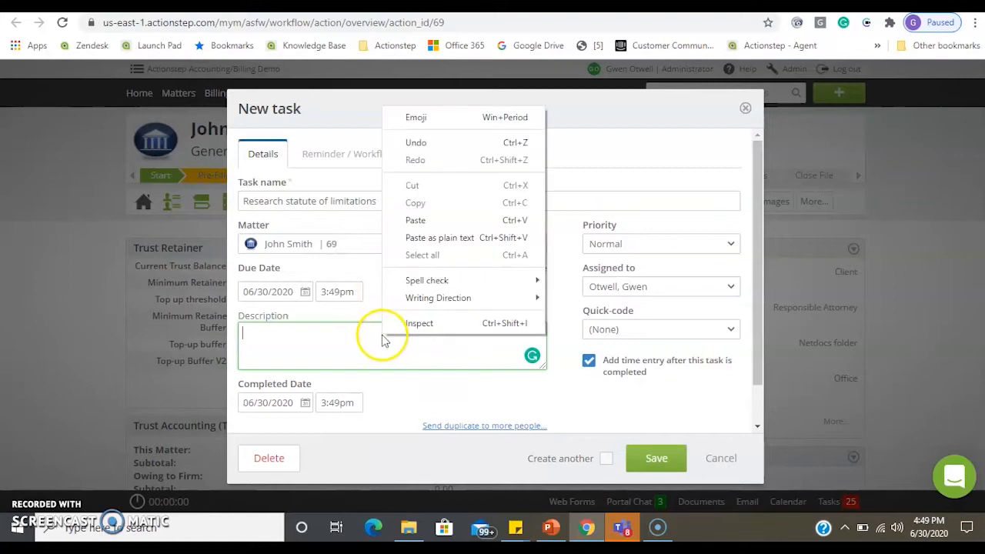
{"action": "left_click", "coordinate": [420, 220]}
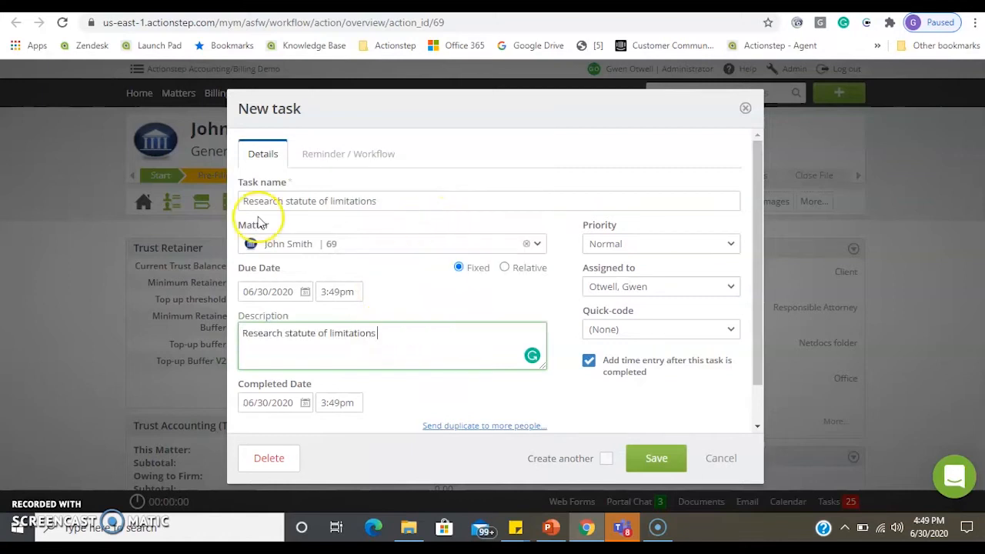
- Examine the quick-code, priority and assignee options available for the new task
{"action": "left_click", "coordinate": [661, 332]}
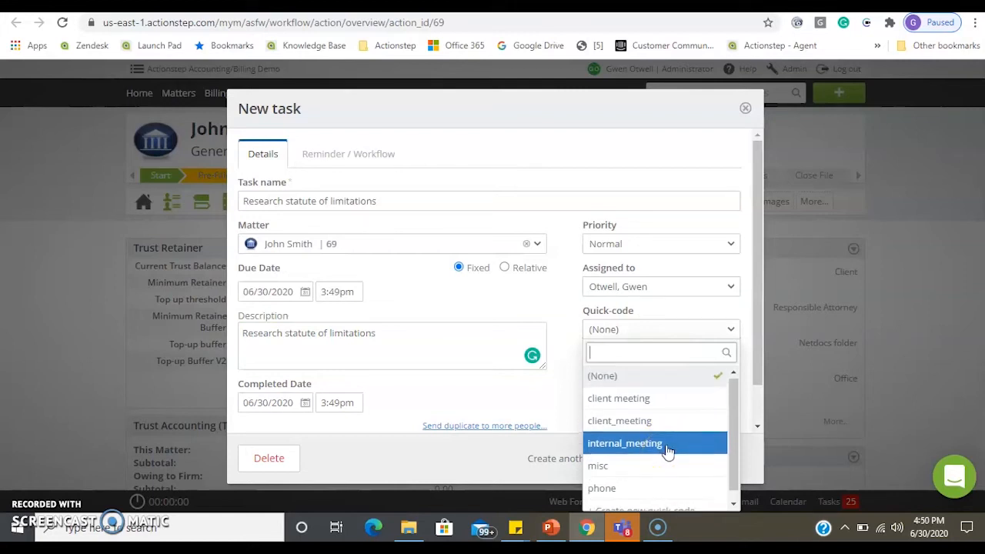
{"action": "left_click", "coordinate": [513, 269]}
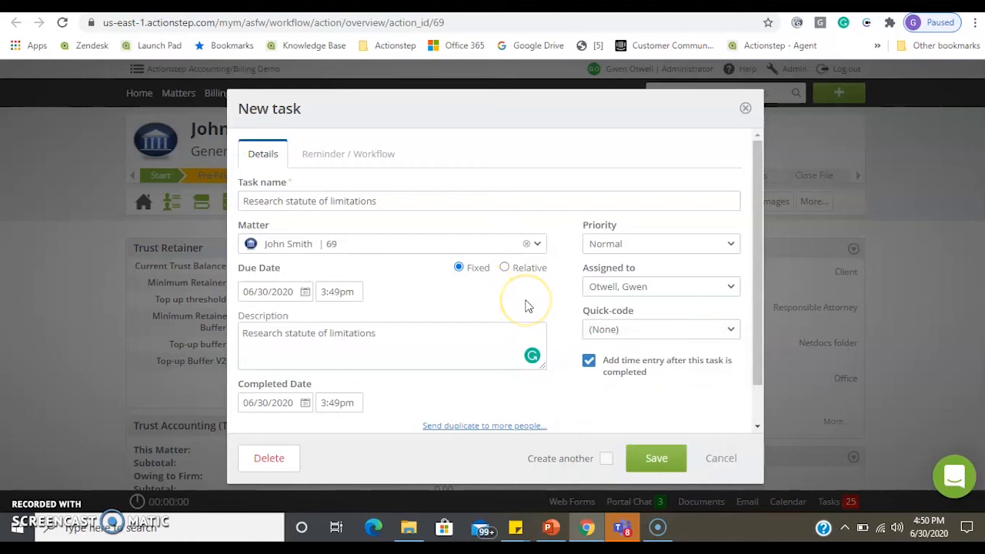
{"action": "left_click", "coordinate": [696, 250]}
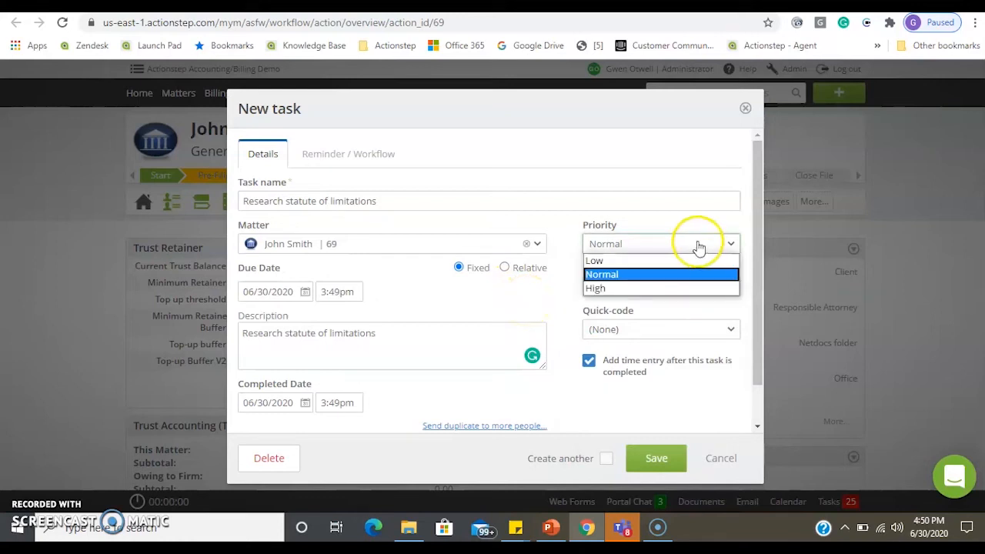
{"action": "left_click", "coordinate": [701, 248]}
{"action": "left_click", "coordinate": [719, 291]}
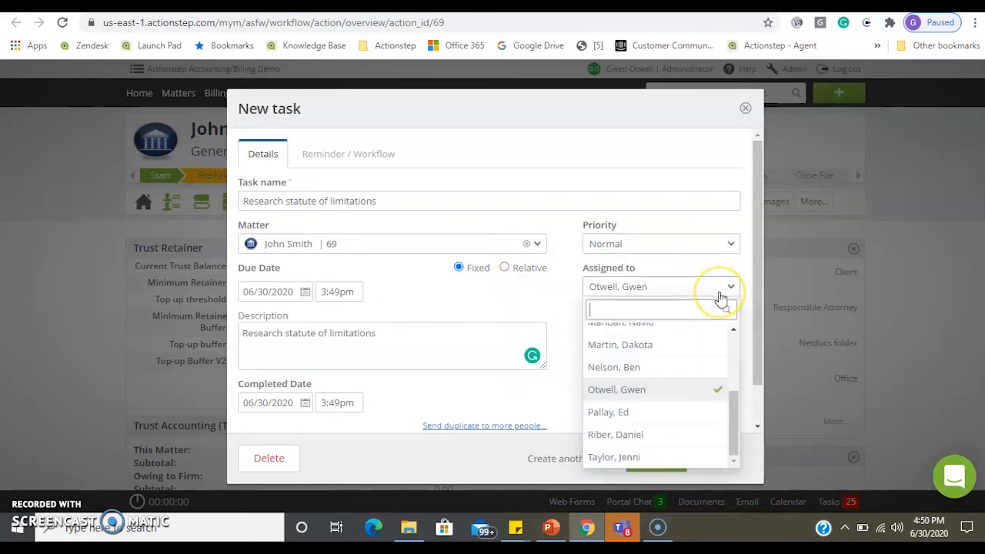
{"action": "left_click", "coordinate": [721, 293]}
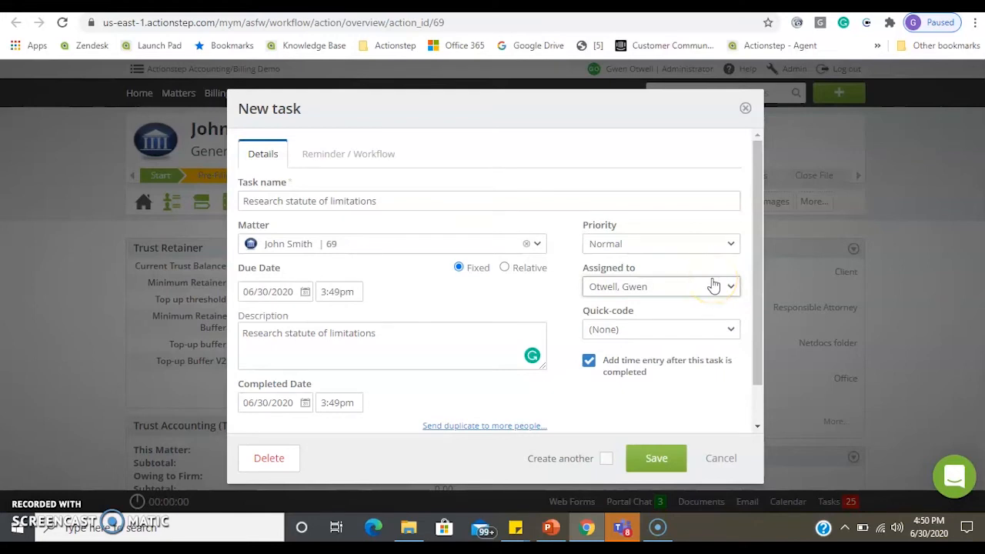
- Set the task's due date to 07/01/2020 and save the task
{"action": "left_click", "coordinate": [294, 293]}
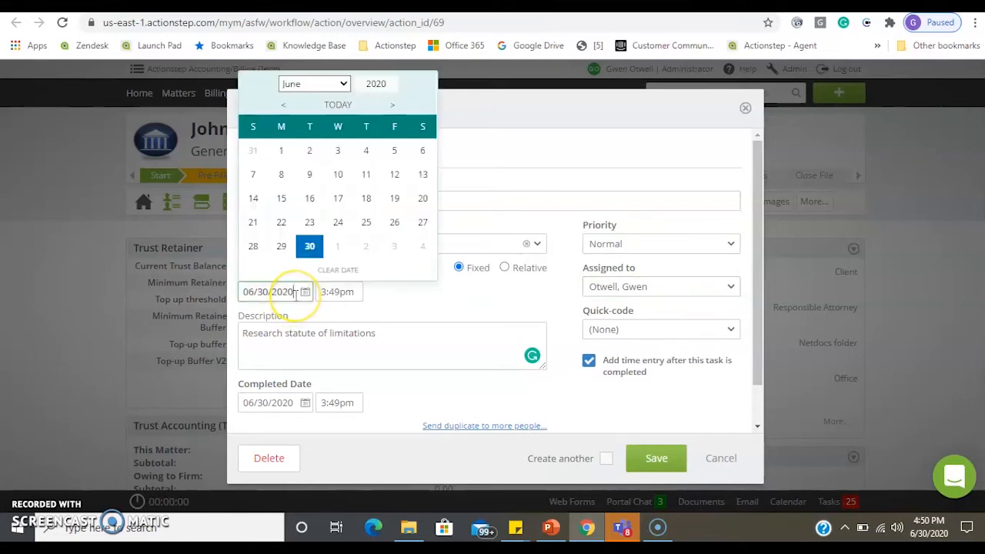
{"action": "left_click", "coordinate": [340, 247]}
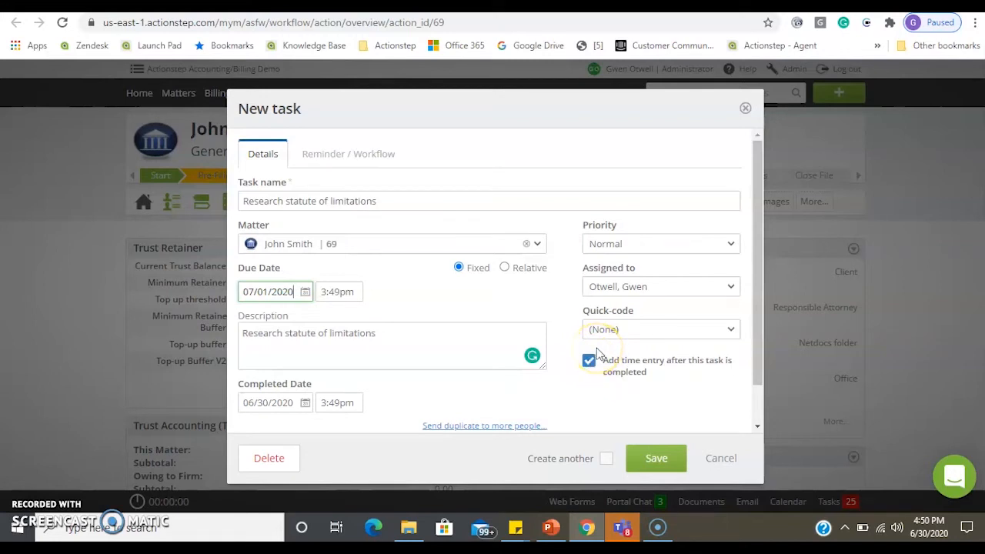
{"action": "left_click", "coordinate": [656, 458]}
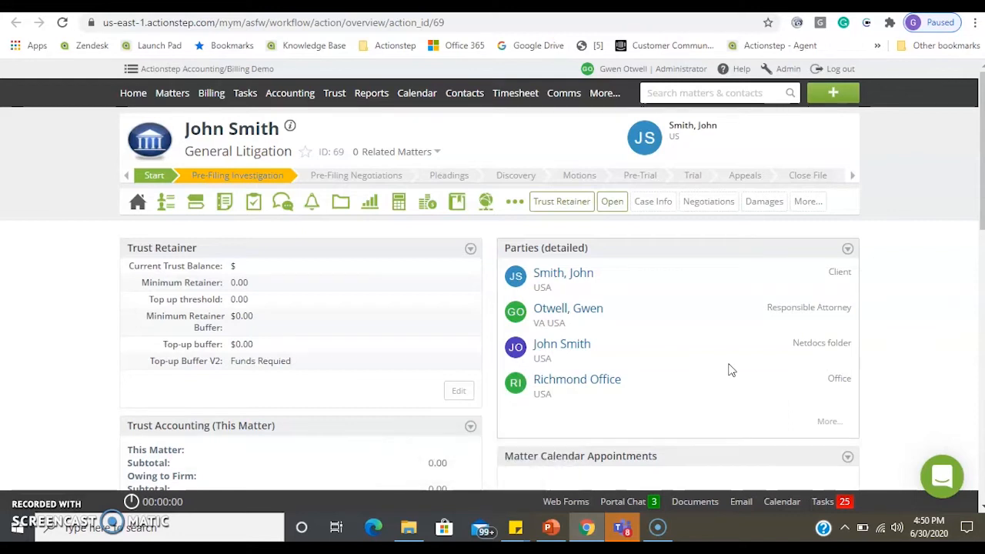
- Change the matter's workflow step to Pre-Filing Investigation, with all of the step's tasks selected
{"action": "left_click", "coordinate": [274, 185]}
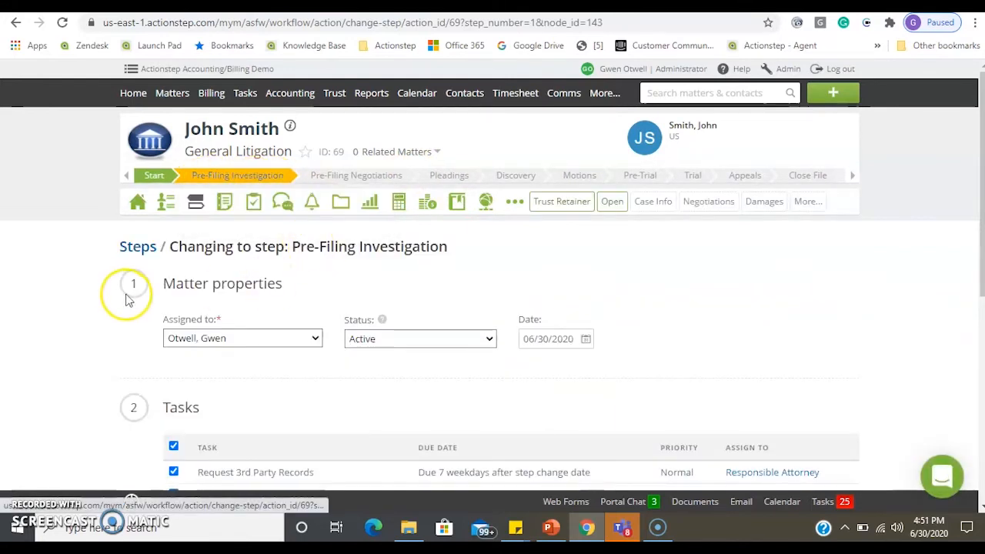
{"action": "scroll", "coordinate": [51, 312], "scroll_direction": "down", "scroll_amount": 2}
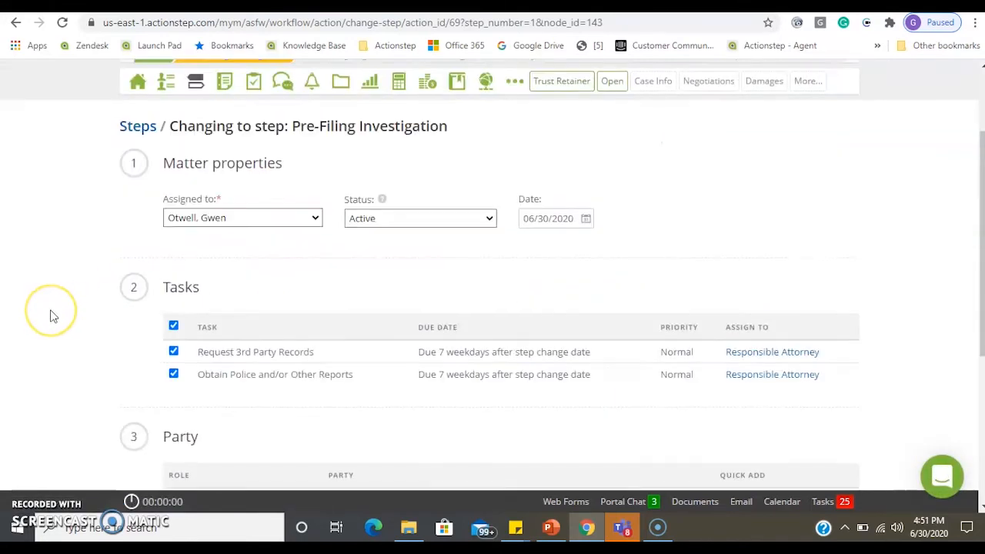
{"action": "left_click", "coordinate": [174, 324]}
{"action": "left_click", "coordinate": [173, 325]}
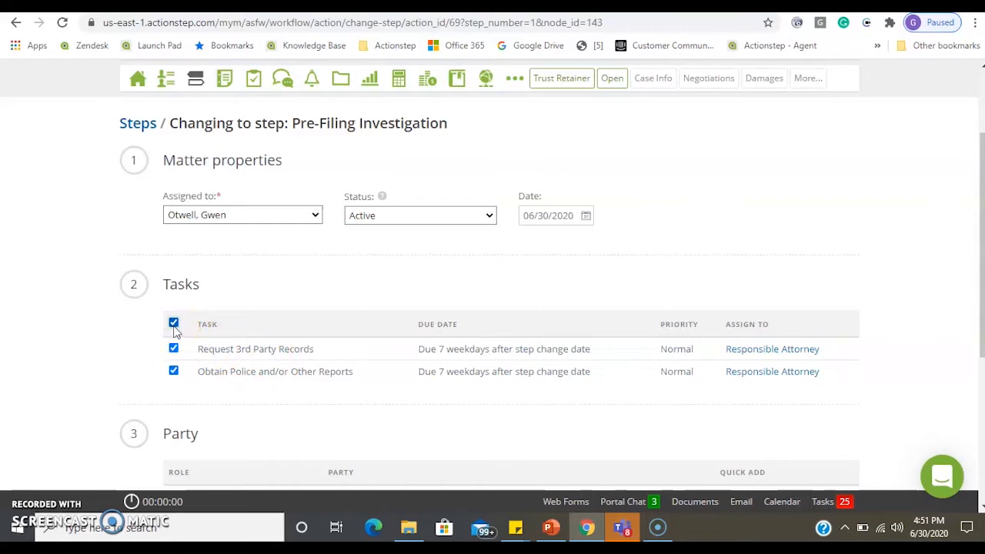
{"action": "left_click", "coordinate": [174, 325]}
{"action": "left_click", "coordinate": [174, 325]}
{"action": "scroll", "coordinate": [492, 326], "scroll_direction": "down", "scroll_amount": 4}
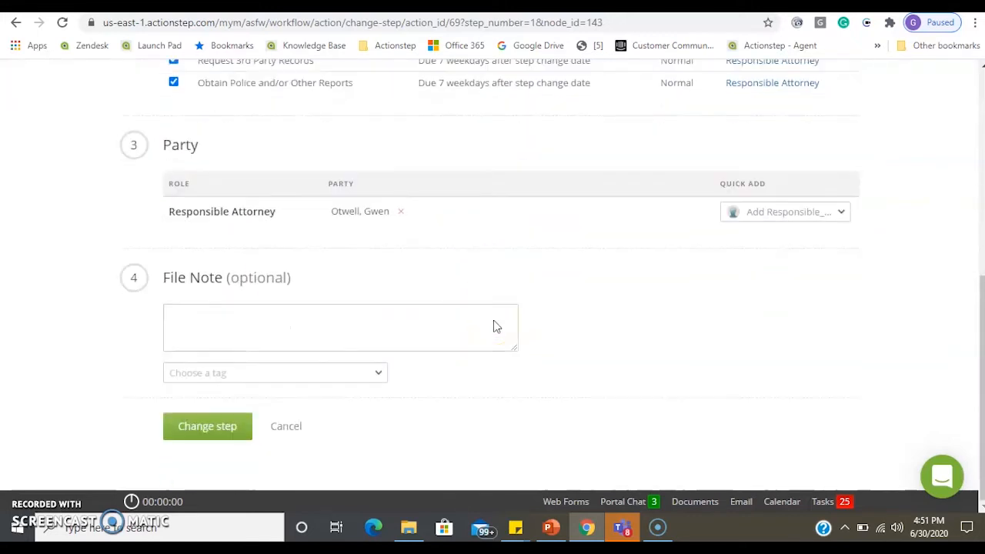
{"action": "left_click", "coordinate": [224, 431]}
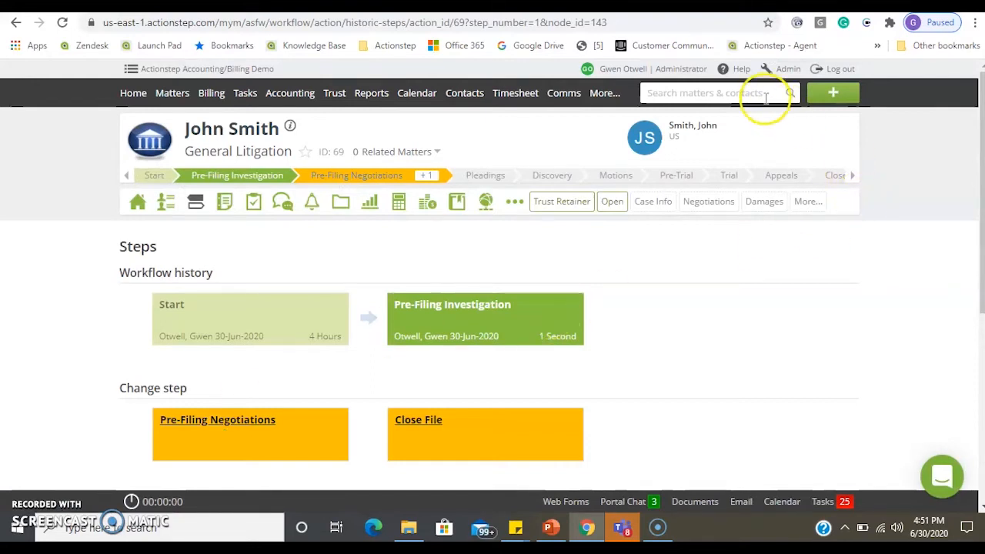
- Open the workflow configuration of the General Litigation matter type in the admin settings
{"action": "left_click", "coordinate": [785, 73]}
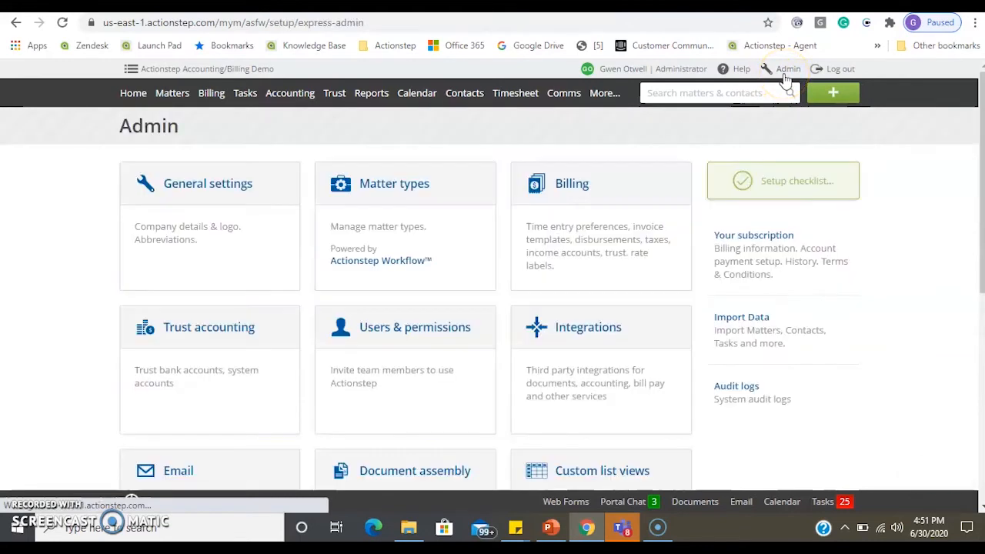
{"action": "left_click", "coordinate": [436, 180]}
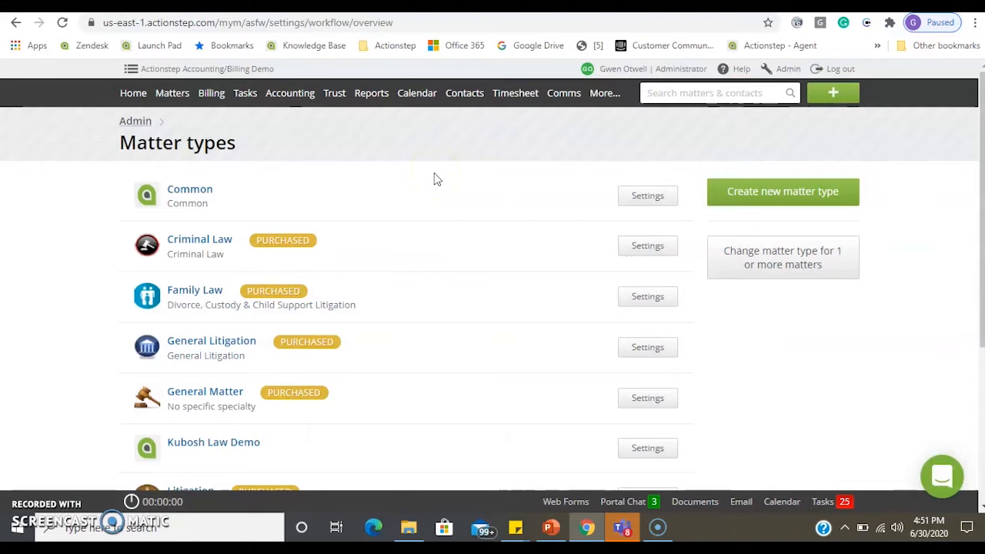
{"action": "left_click", "coordinate": [230, 348]}
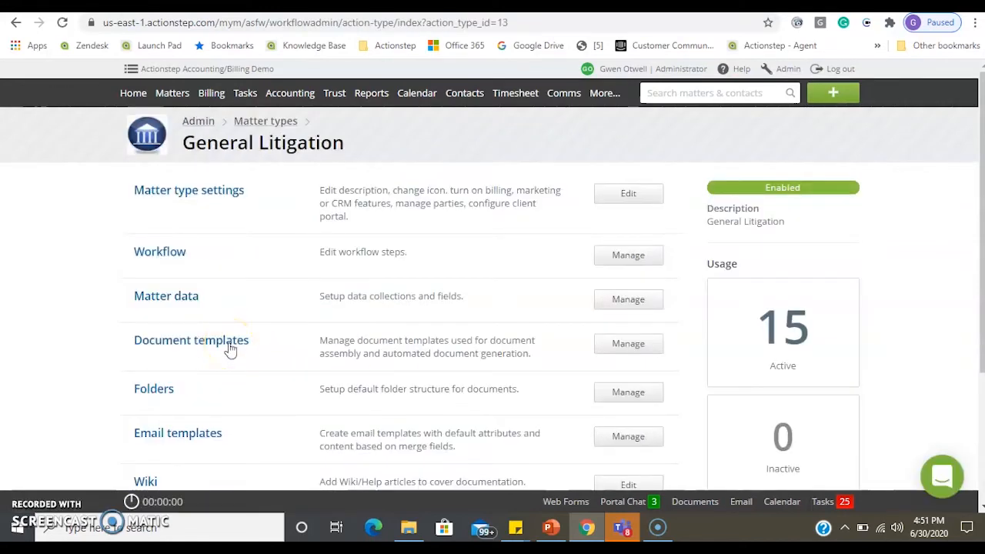
{"action": "left_click", "coordinate": [169, 264]}
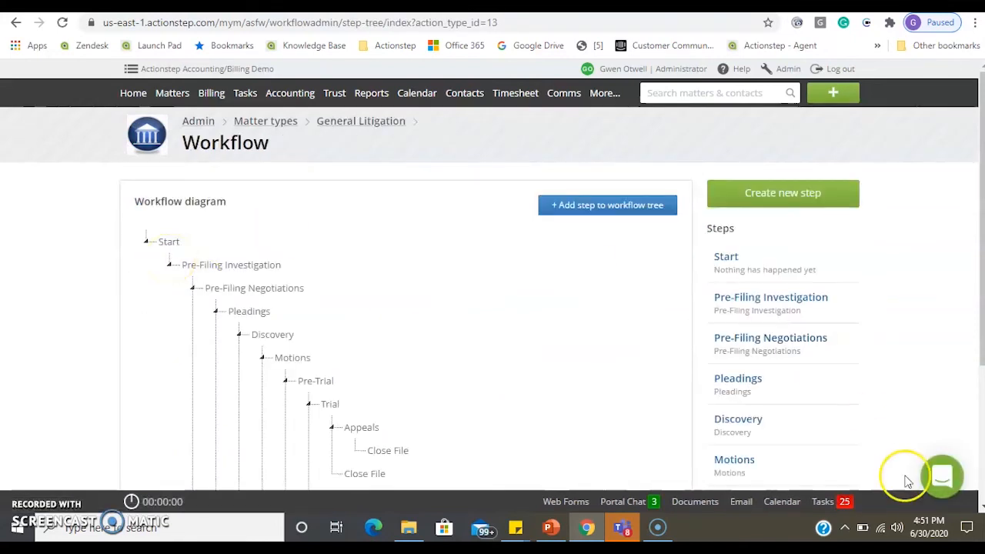
- Edit the Pre-Filing Investigation workflow step and start a new auto-assigned task for it
{"action": "left_click", "coordinate": [801, 300]}
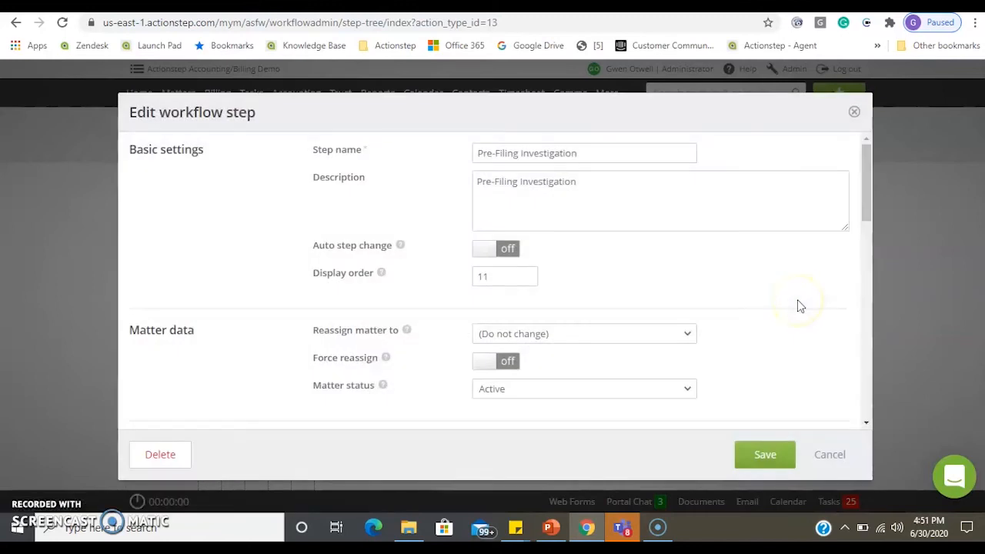
{"action": "scroll", "coordinate": [799, 306], "scroll_direction": "down", "scroll_amount": 3}
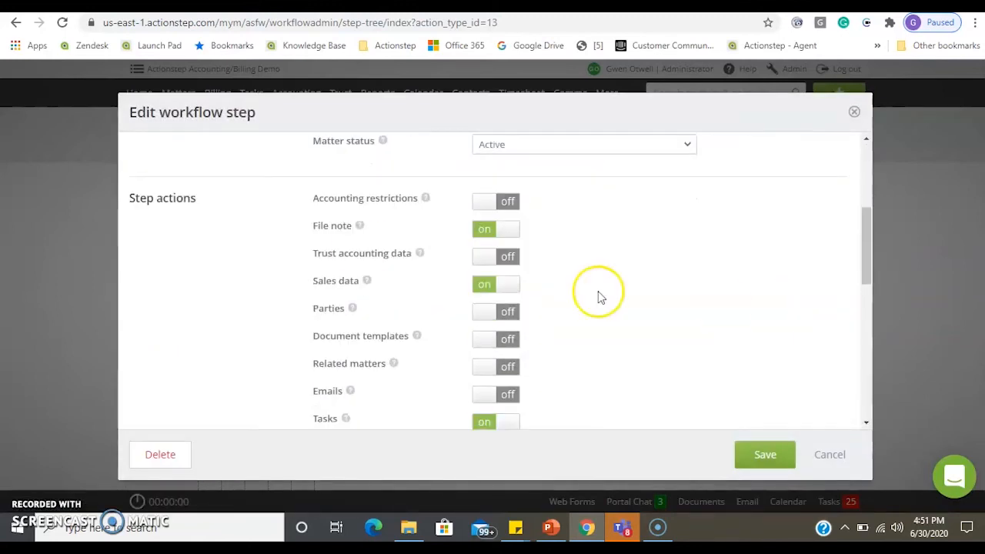
{"action": "scroll", "coordinate": [198, 216], "scroll_direction": "down", "scroll_amount": 1}
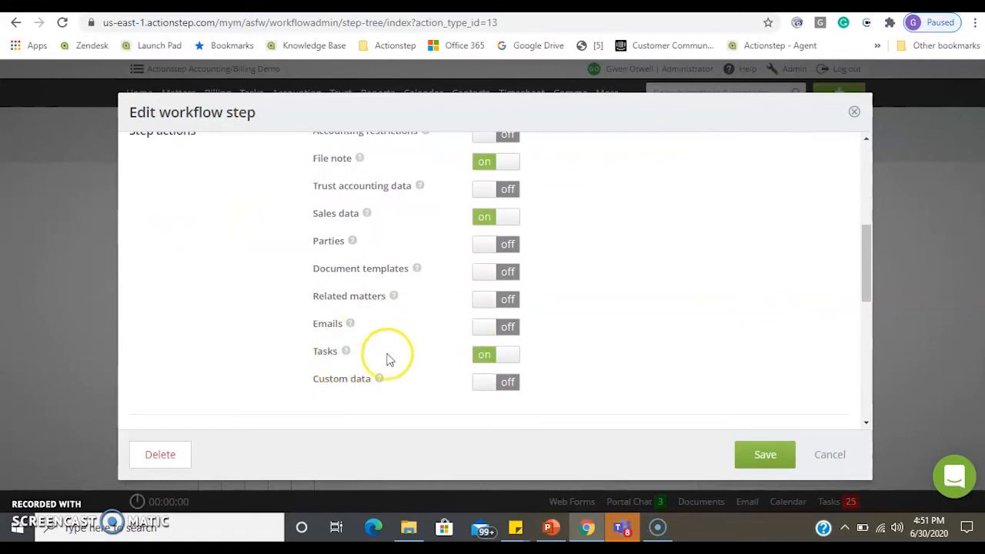
{"action": "scroll", "coordinate": [387, 356], "scroll_direction": "down", "scroll_amount": 6}
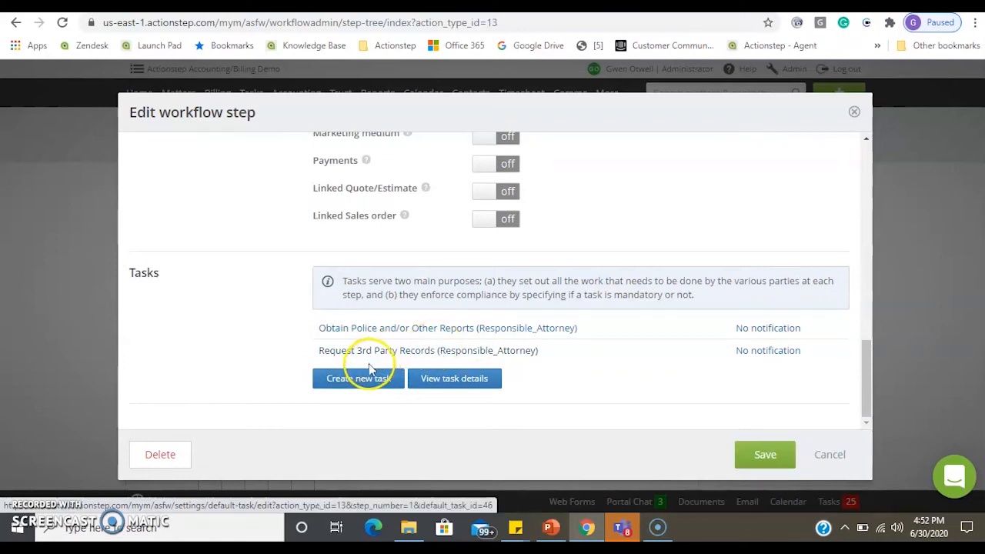
{"action": "left_click", "coordinate": [359, 381]}
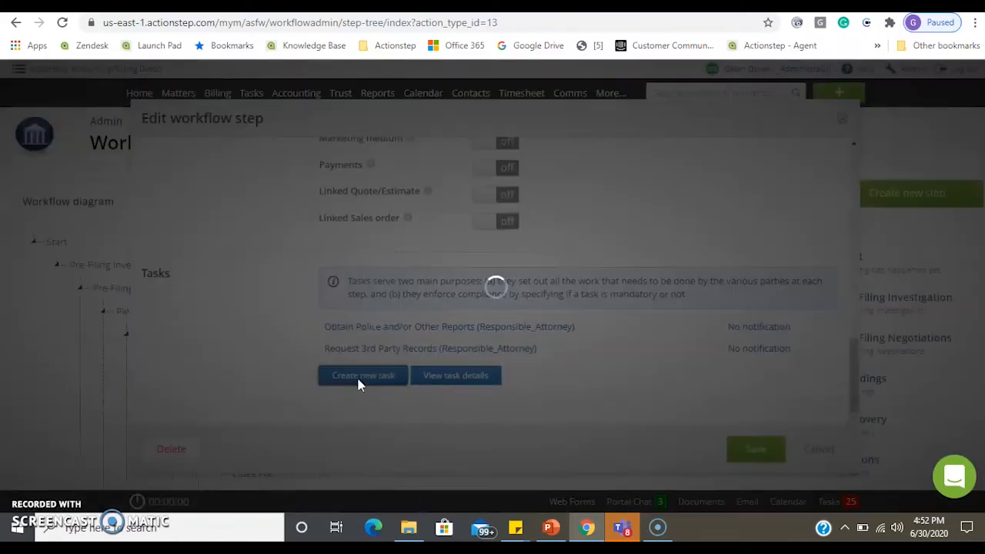
{"action": "left_click", "coordinate": [350, 213]}
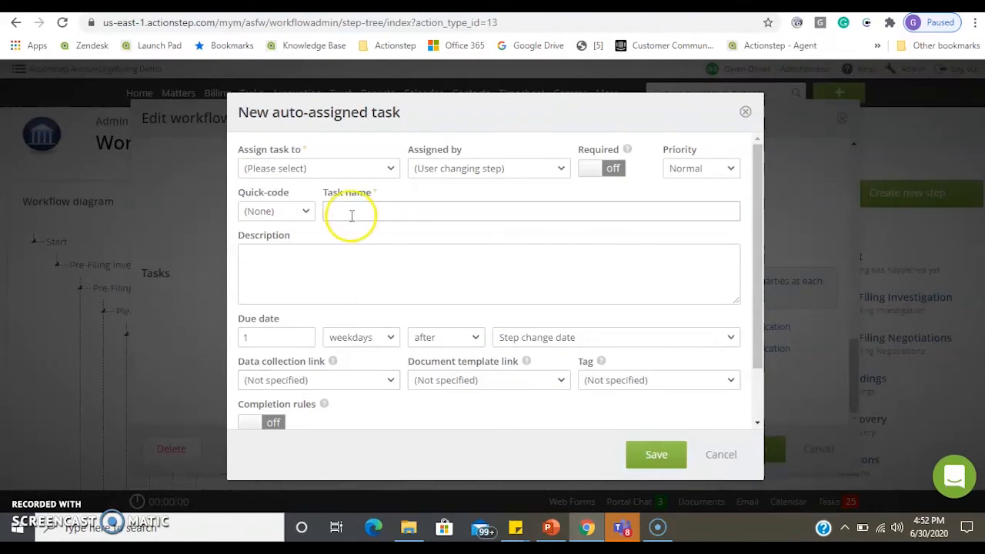
- Assign the new auto-assigned task to Paralegal and name it "Review documents"
{"action": "left_click", "coordinate": [331, 171]}
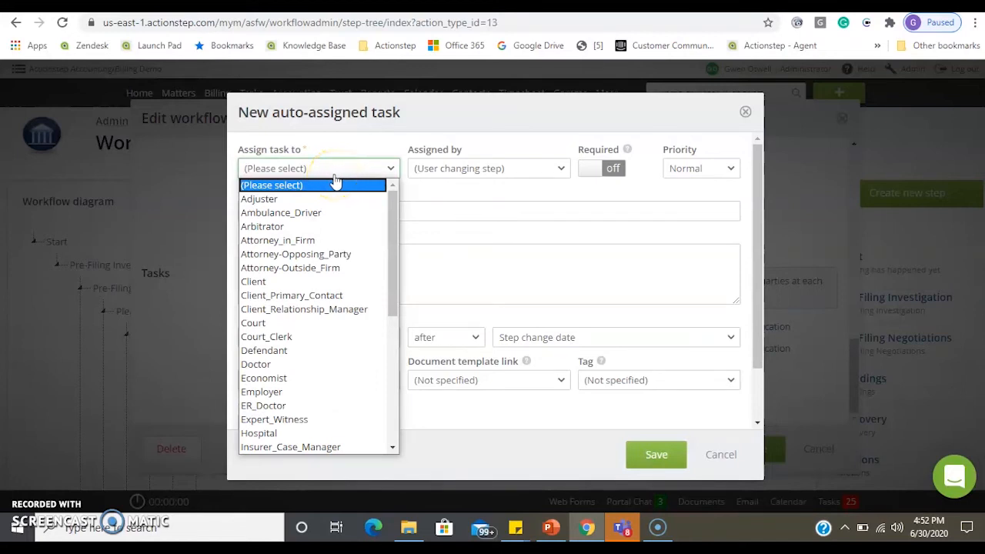
{"action": "key", "text": "p"}
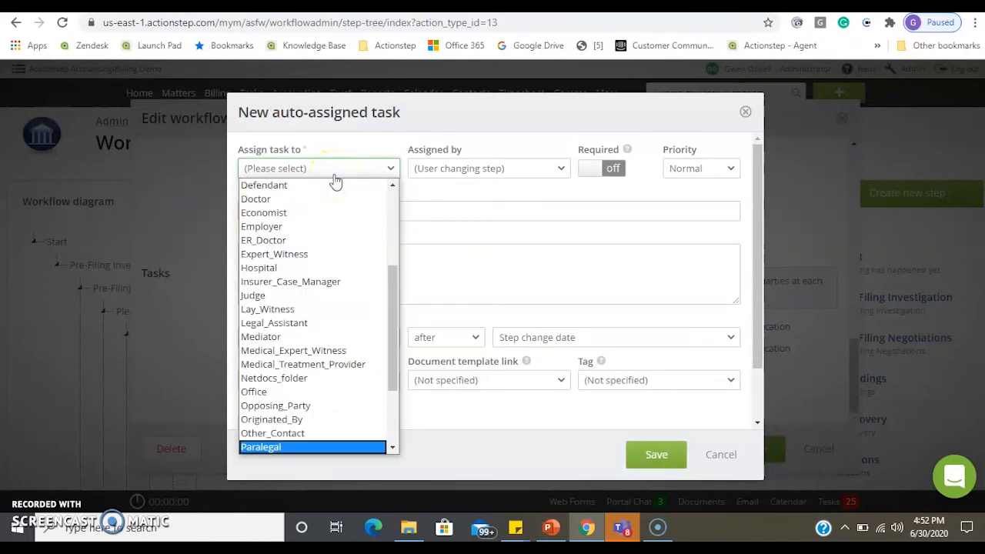
{"action": "key", "text": "Return"}
{"action": "left_click", "coordinate": [375, 209]}
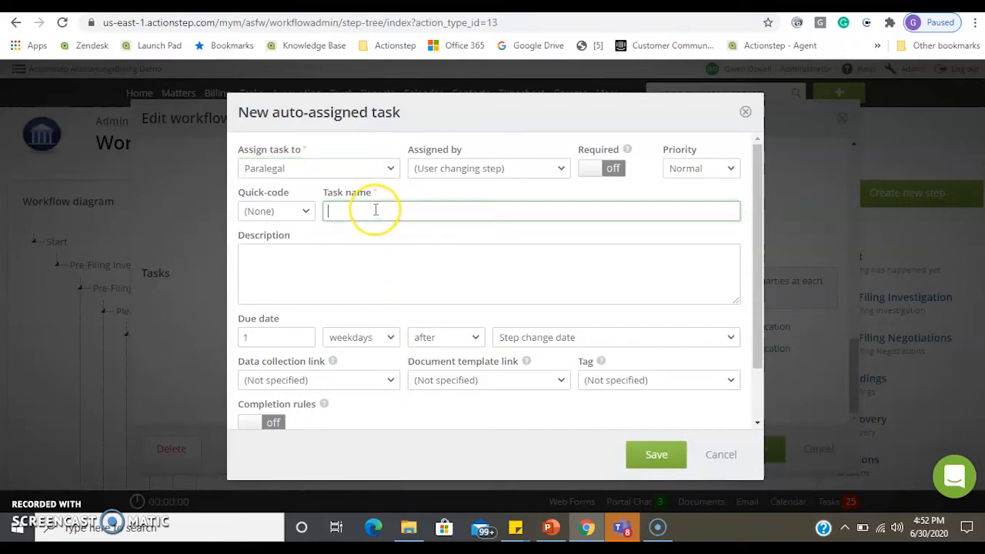
{"action": "type", "text": "Review documents"}
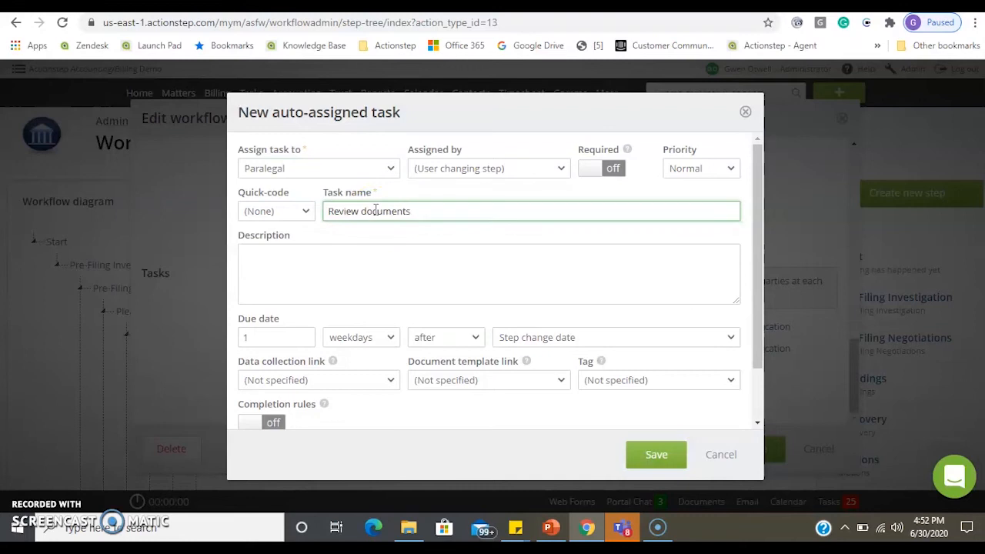
- Enter "Review document" as the description of the auto-assigned task
{"action": "left_click", "coordinate": [382, 286]}
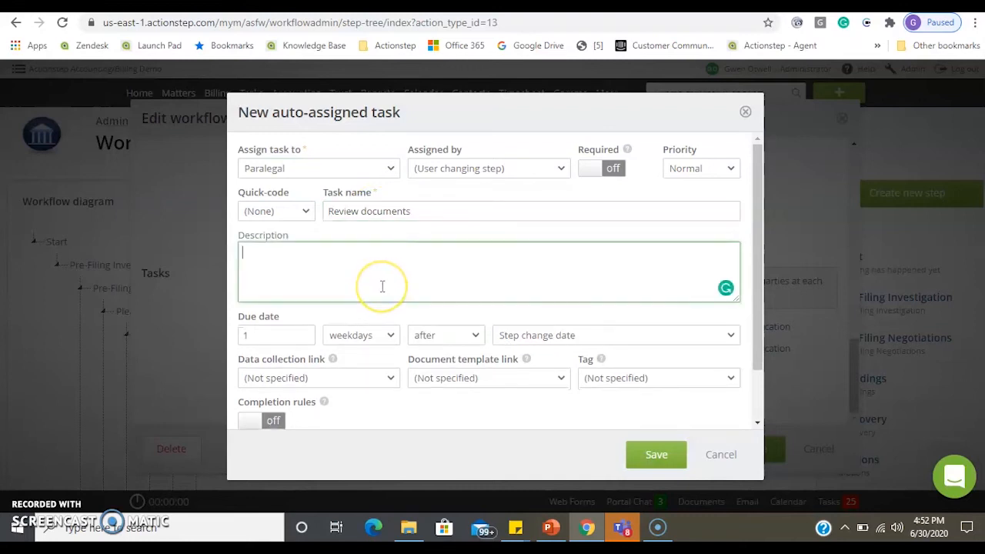
{"action": "type", "text": "Review do"}
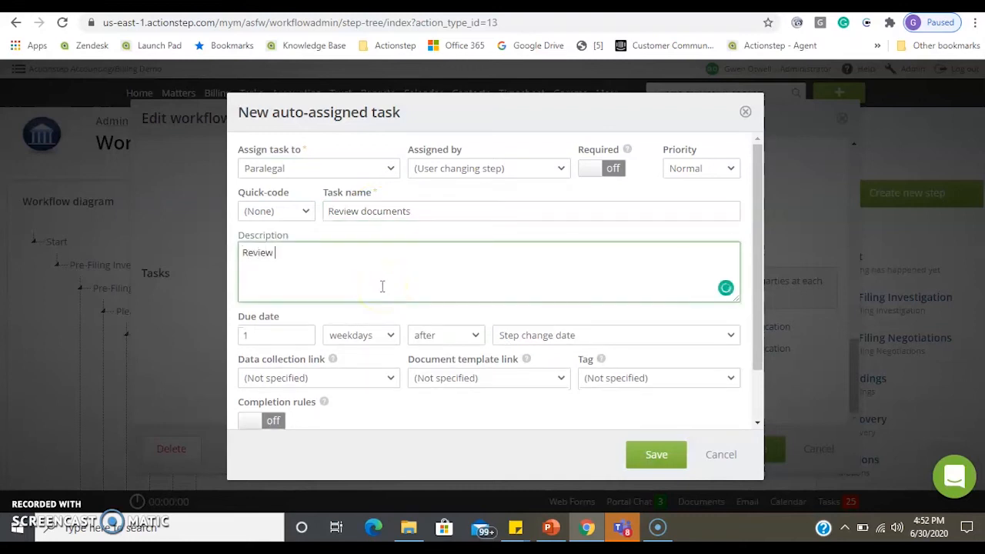
{"action": "type", "text": "ument"}
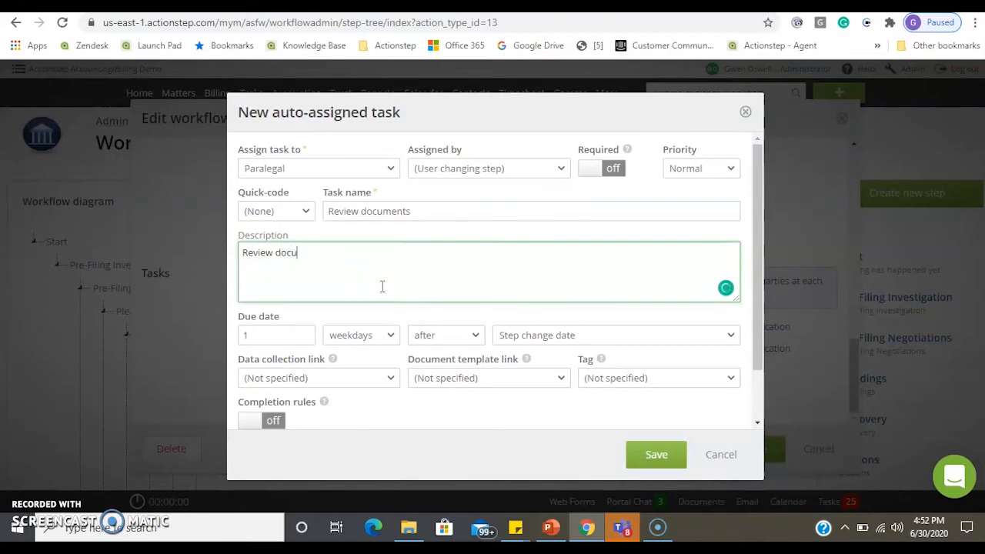
- Examine the quick-code, priority and due date options offered for the auto-assigned task
{"action": "left_click", "coordinate": [274, 212]}
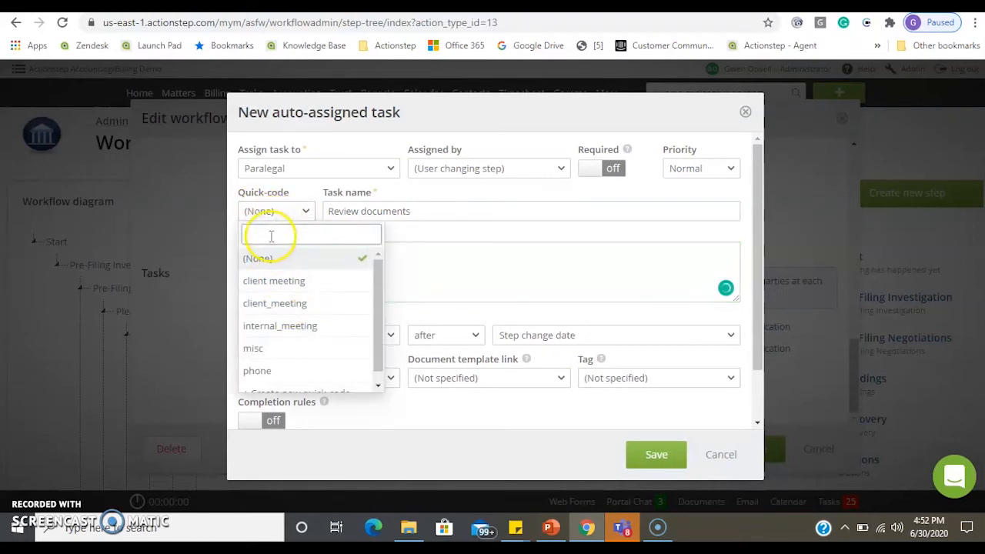
{"action": "left_click", "coordinate": [409, 239]}
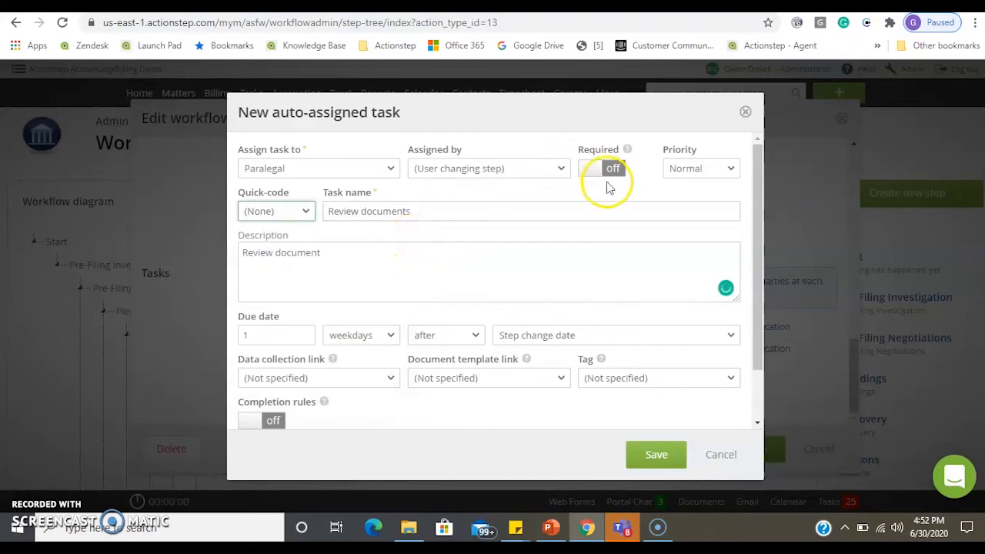
{"action": "left_click", "coordinate": [678, 177]}
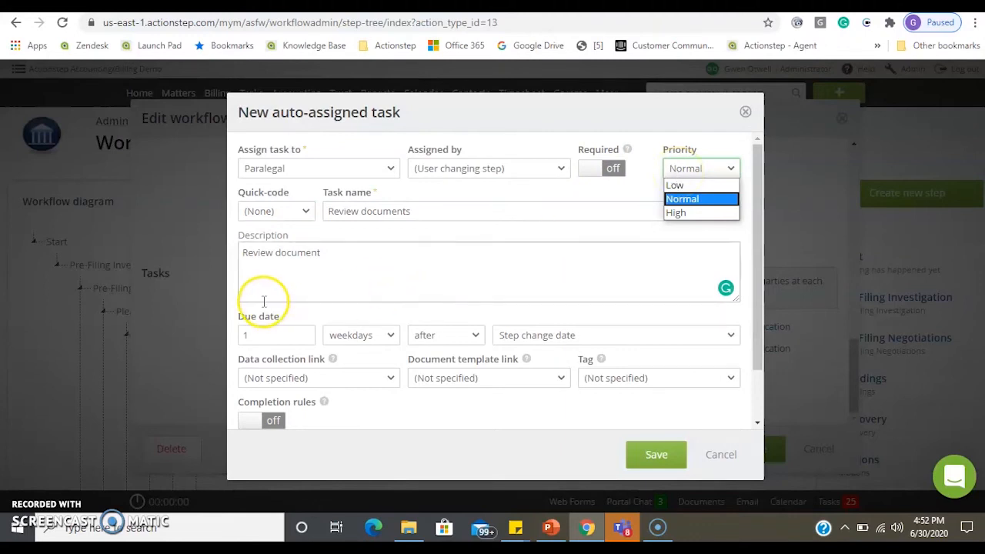
{"action": "left_click", "coordinate": [307, 325]}
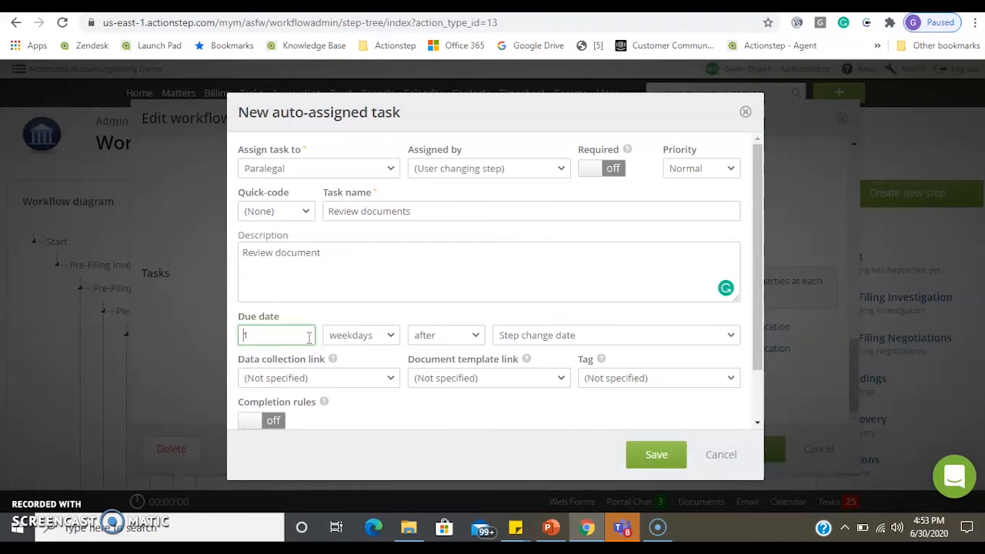
{"action": "left_click", "coordinate": [350, 337]}
{"action": "left_click", "coordinate": [350, 337]}
{"action": "left_click", "coordinate": [457, 340]}
{"action": "left_click", "coordinate": [454, 338]}
{"action": "left_click", "coordinate": [458, 341]}
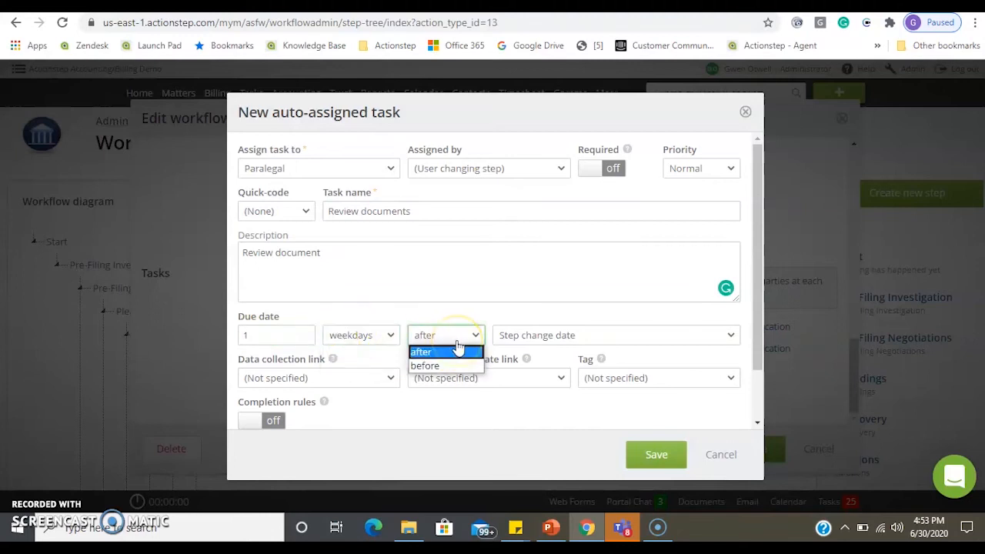
{"action": "left_click", "coordinate": [452, 350]}
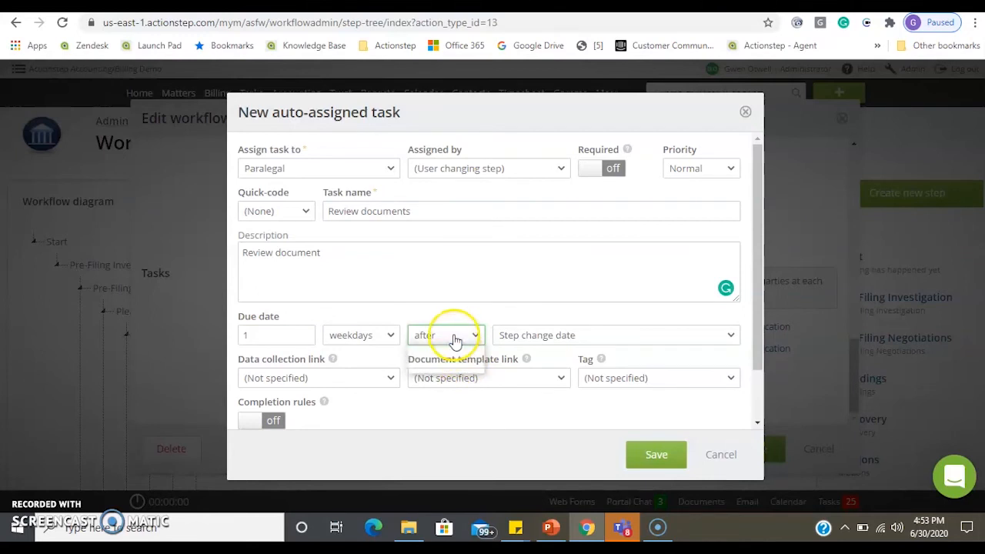
{"action": "left_click", "coordinate": [544, 343]}
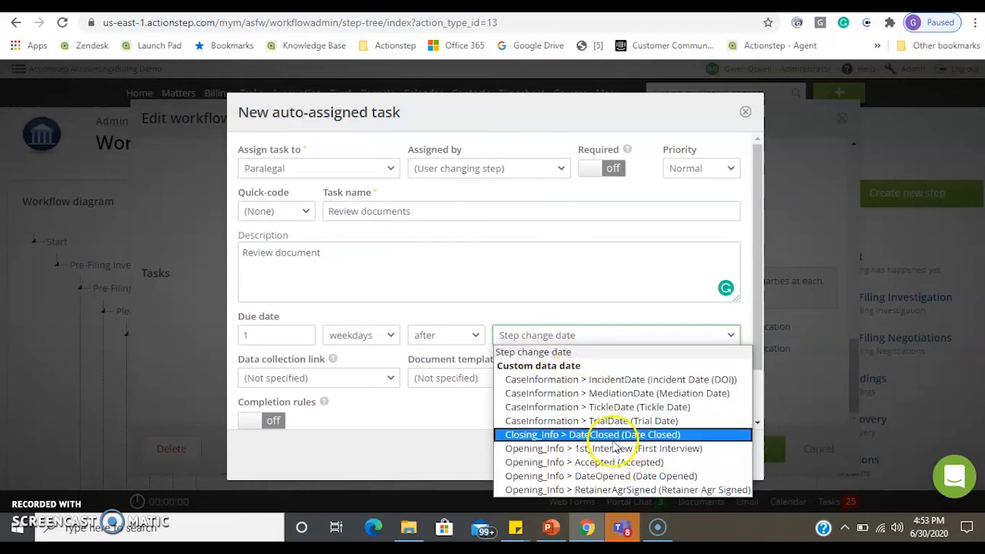
{"action": "left_click", "coordinate": [438, 403]}
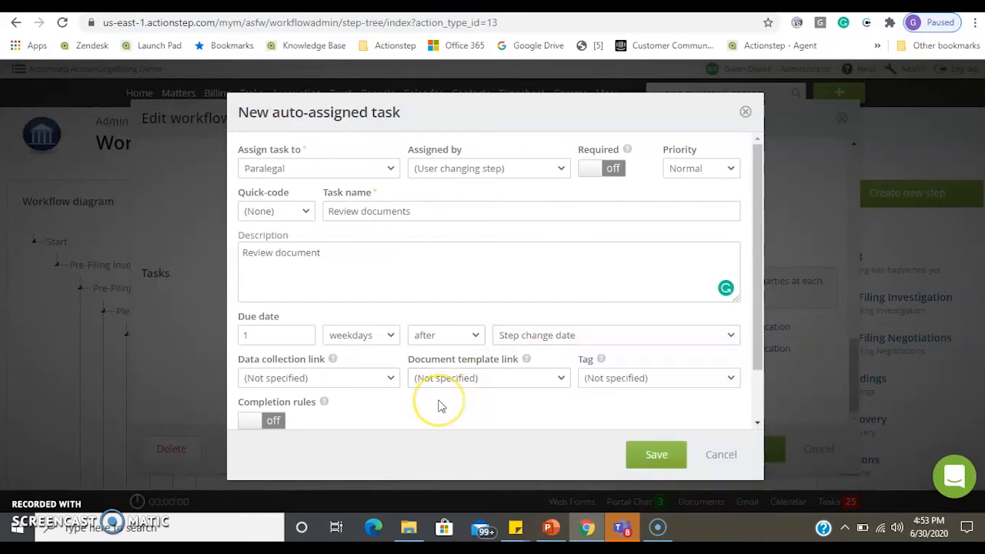
- Check the data collection link, document template link and tag choices, and save the auto-assigned task without specifying any
{"action": "left_click", "coordinate": [353, 382]}
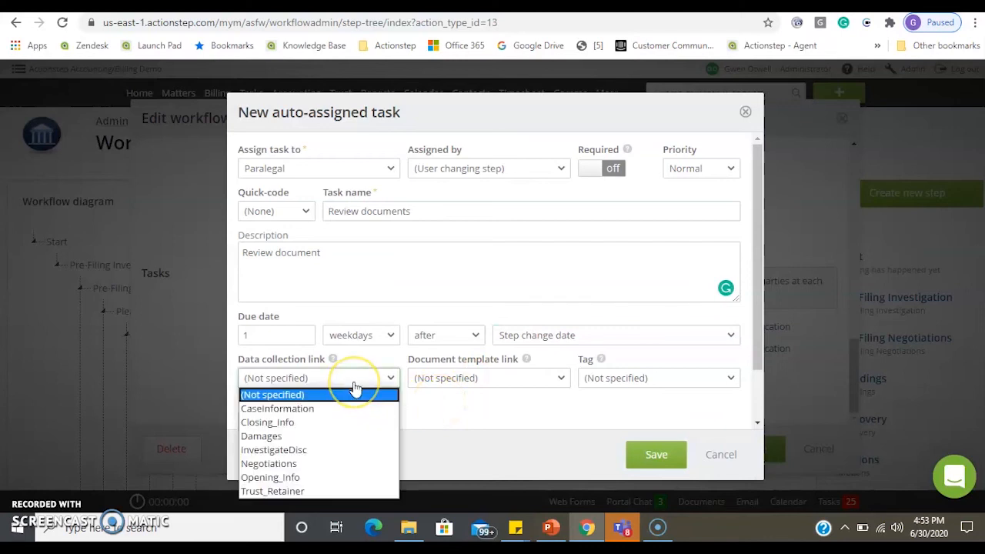
{"action": "left_click", "coordinate": [439, 380]}
{"action": "left_click", "coordinate": [490, 382]}
{"action": "left_click", "coordinate": [493, 387]}
{"action": "left_click", "coordinate": [616, 377]}
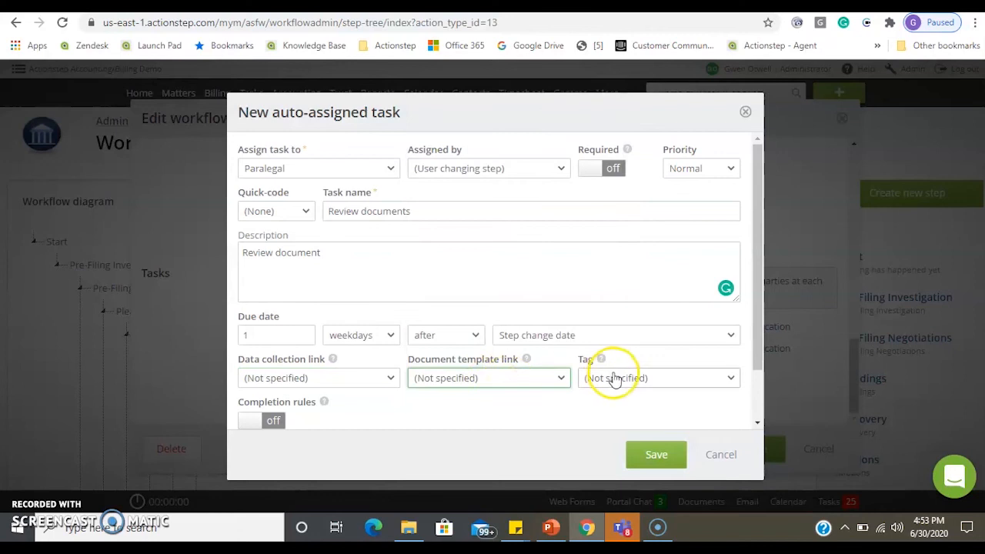
{"action": "left_click", "coordinate": [615, 381]}
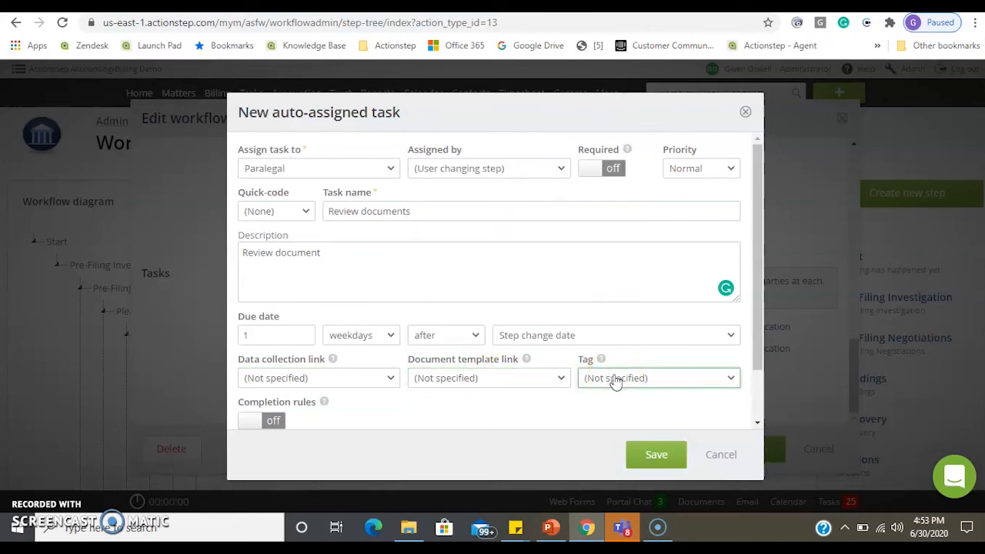
{"action": "left_click", "coordinate": [656, 438]}
{"action": "left_click", "coordinate": [658, 453]}
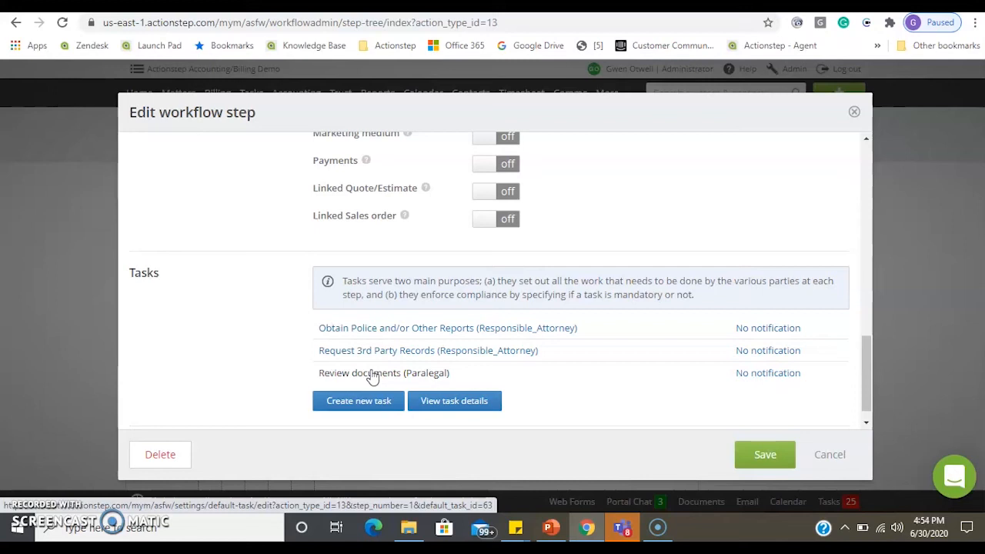
- Add a notification to the Review documents task and assign it to Responsible_Attorney
{"action": "left_click", "coordinate": [740, 372]}
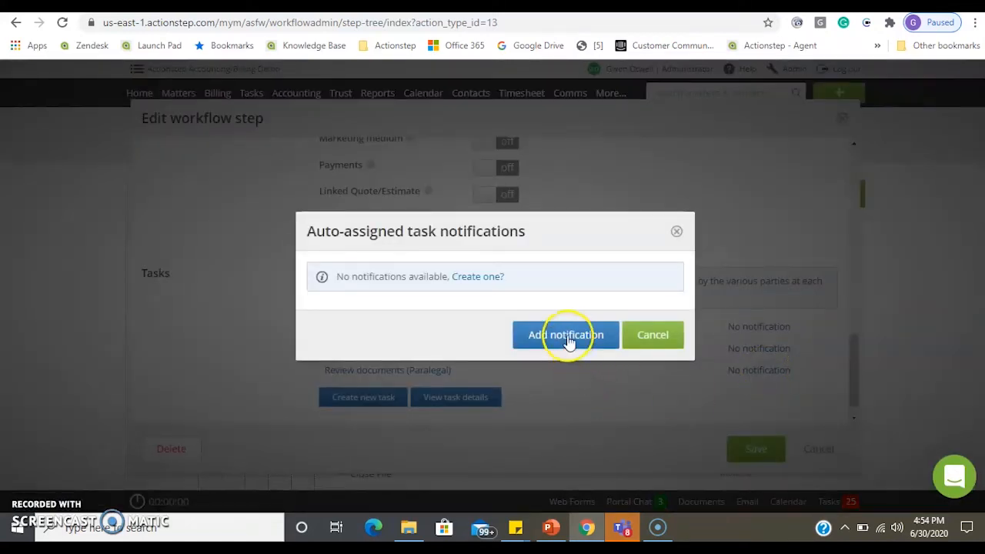
{"action": "left_click", "coordinate": [567, 336]}
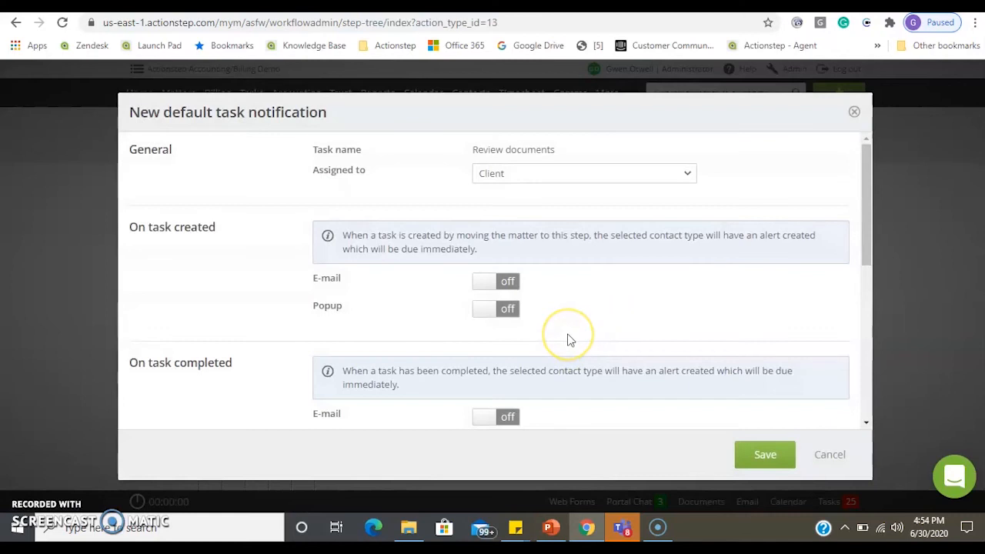
{"action": "left_click", "coordinate": [580, 176]}
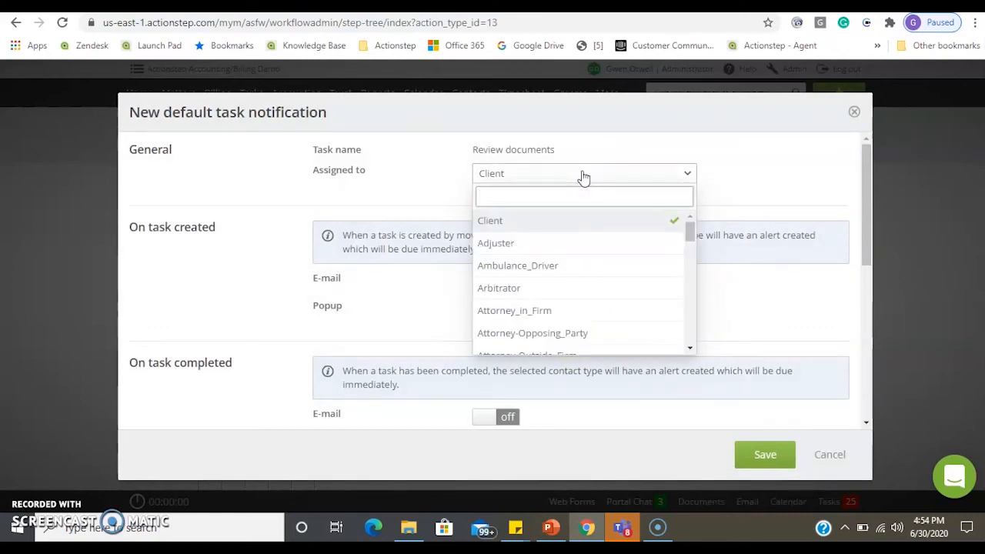
{"action": "type", "text": "att"}
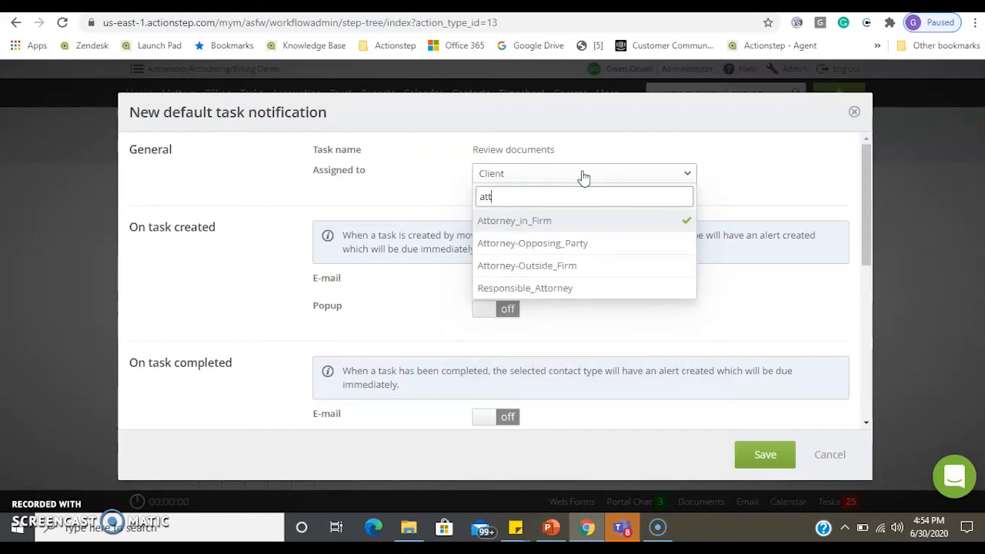
{"action": "left_click", "coordinate": [609, 285]}
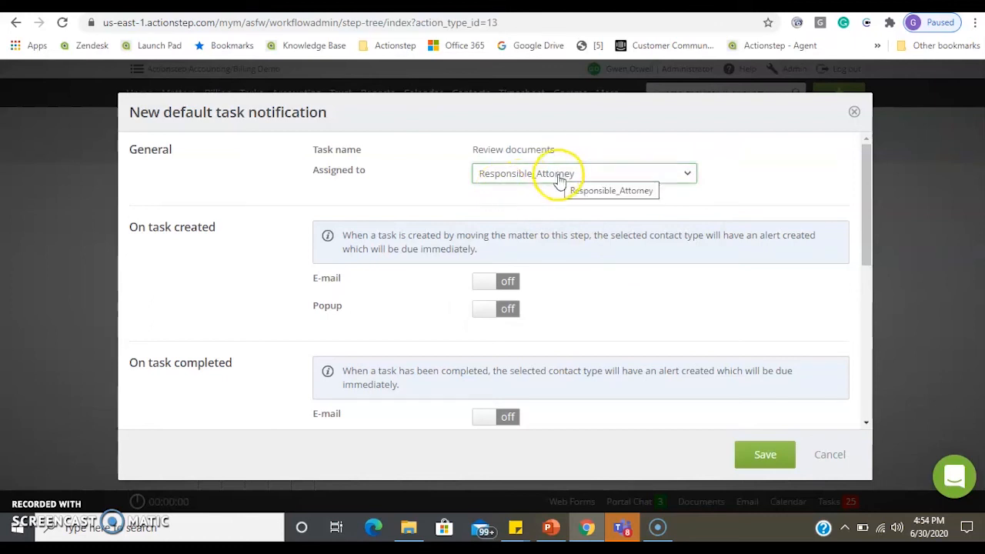
- Turn on the e-mail alert for task completion, save the notification and close the task's notification list
{"action": "scroll", "coordinate": [277, 374], "scroll_direction": "down", "scroll_amount": 2}
{"action": "scroll", "coordinate": [278, 376], "scroll_direction": "up", "scroll_amount": 1}
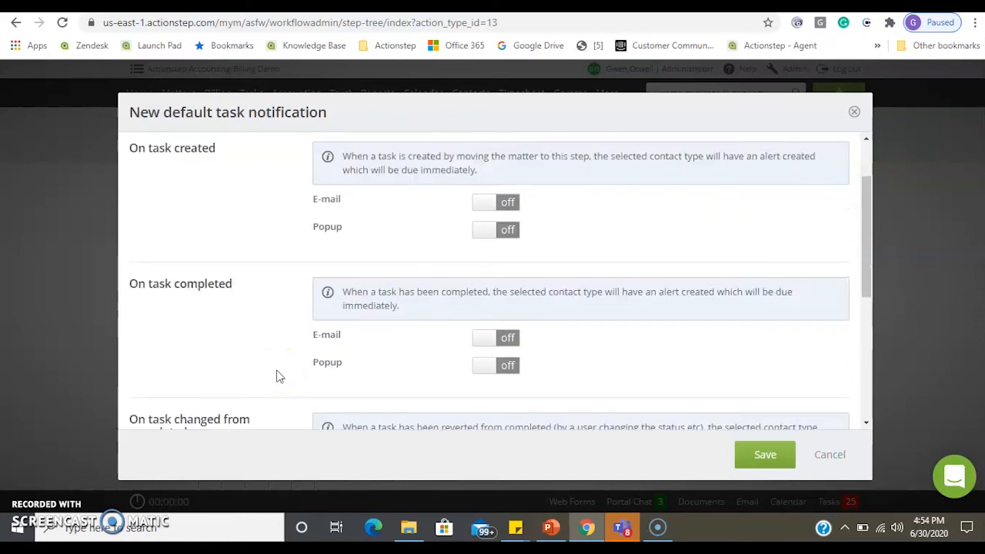
{"action": "left_click", "coordinate": [499, 338]}
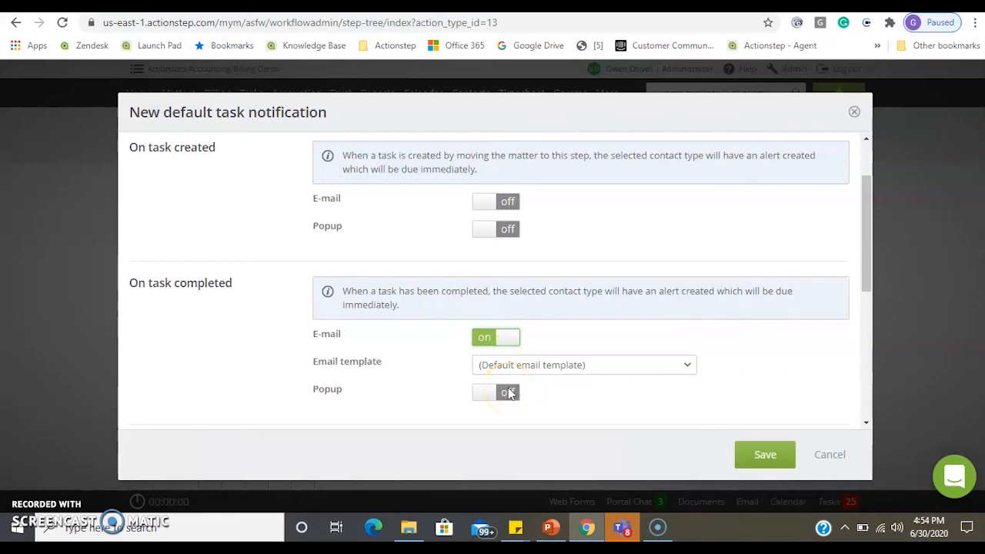
{"action": "left_click", "coordinate": [774, 454]}
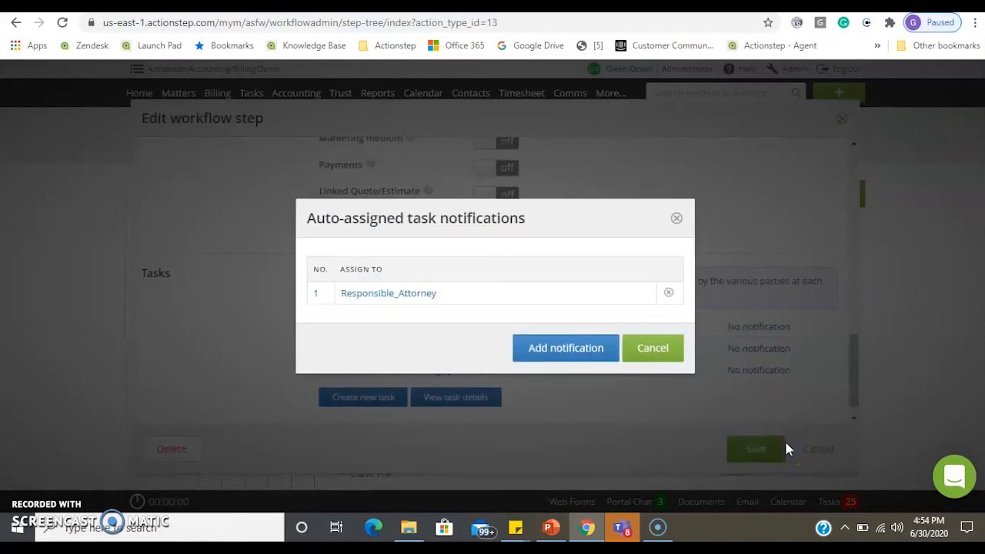
{"action": "left_click", "coordinate": [676, 219]}
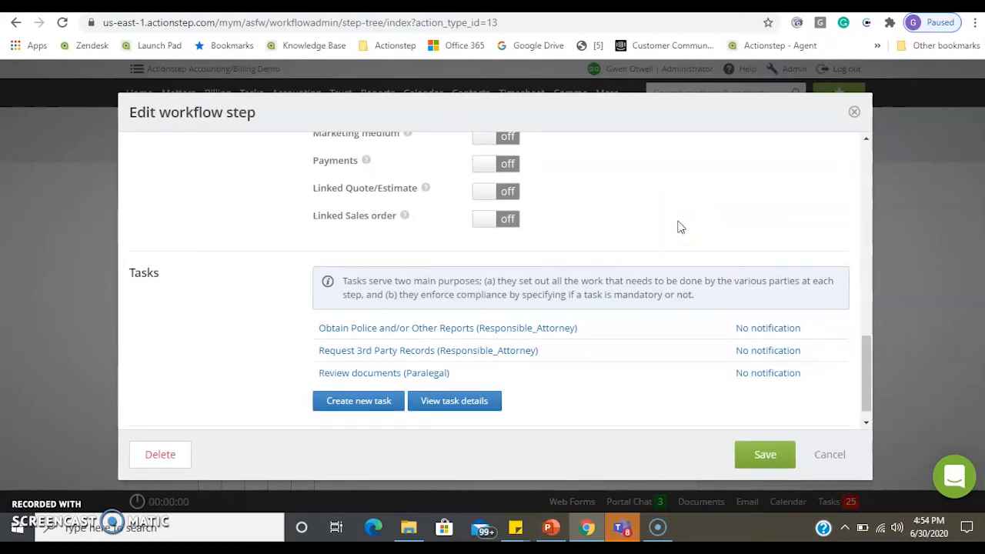
- Switch to the "Customer success videos" draft in Outlook and open the Actionstep add-in for it
{"action": "key", "text": "ctrl+Tab"}
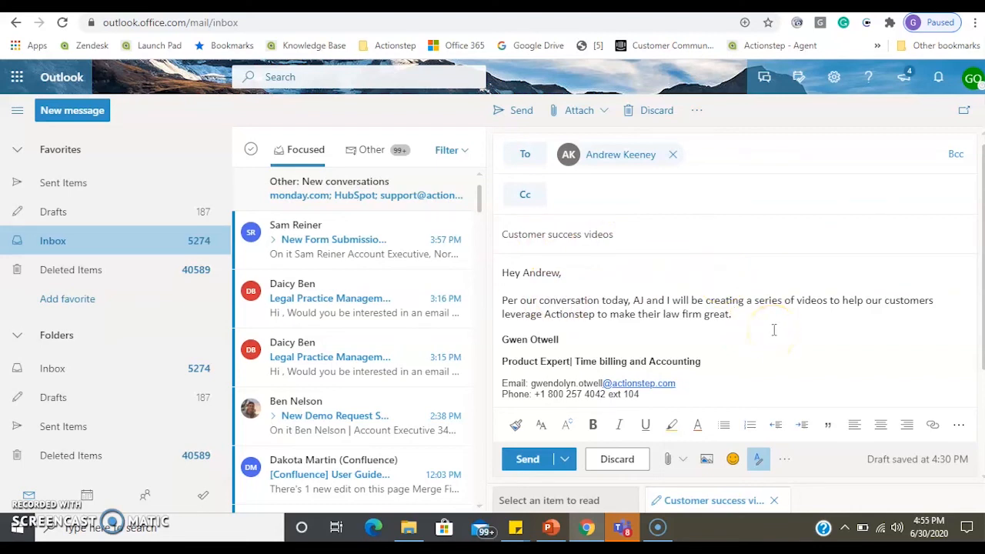
{"action": "left_click", "coordinate": [784, 459]}
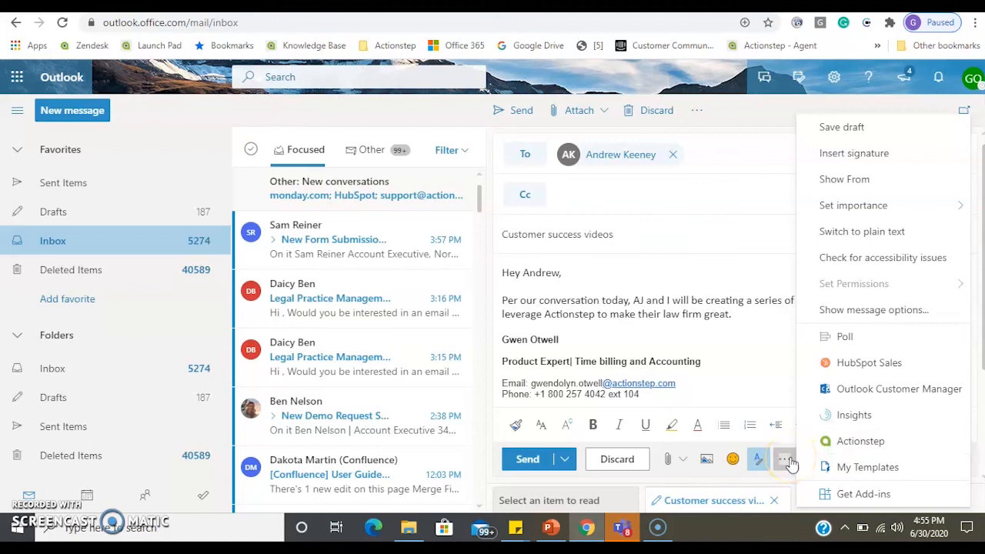
{"action": "left_click", "coordinate": [839, 440]}
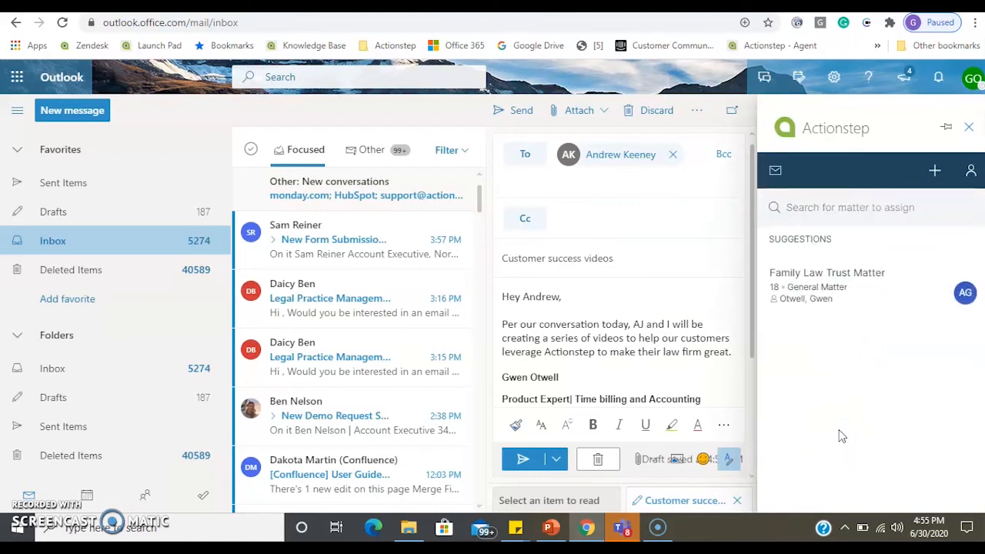
- Search for the General Litigation matter by the client's full name and assign the draft e-mail to it
{"action": "left_click", "coordinate": [853, 208]}
{"action": "type", "text": "John"}
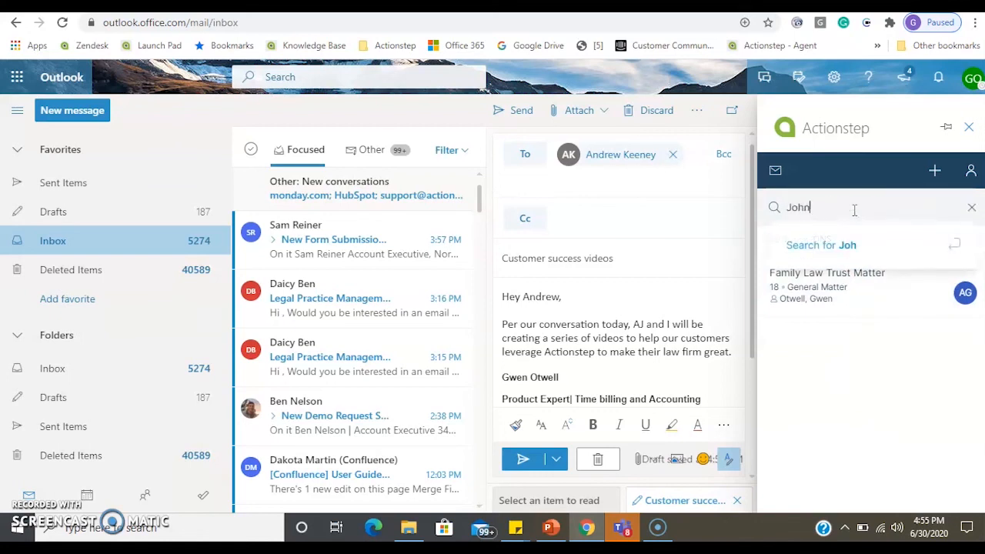
{"action": "type", "text": " Smith"}
{"action": "key", "text": "Return"}
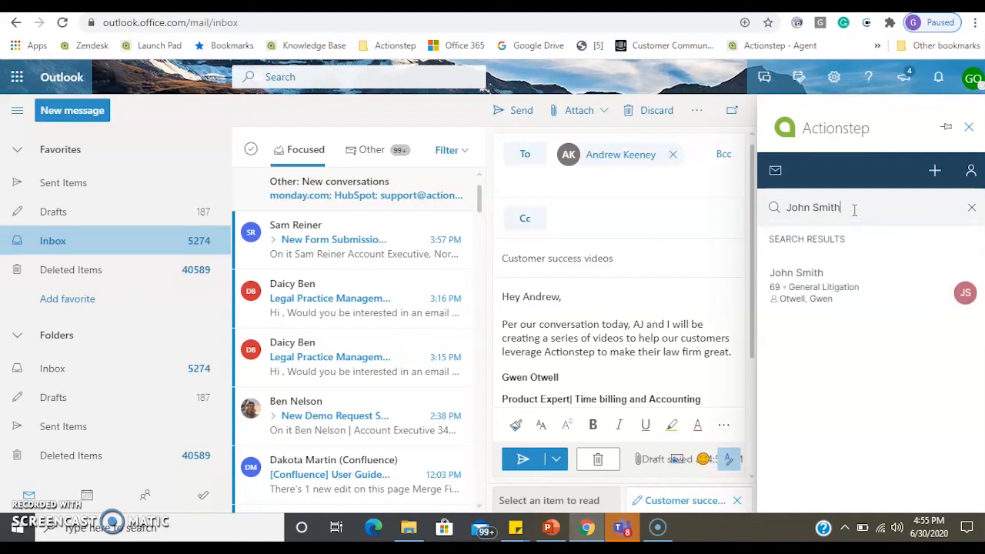
{"action": "left_click", "coordinate": [839, 287]}
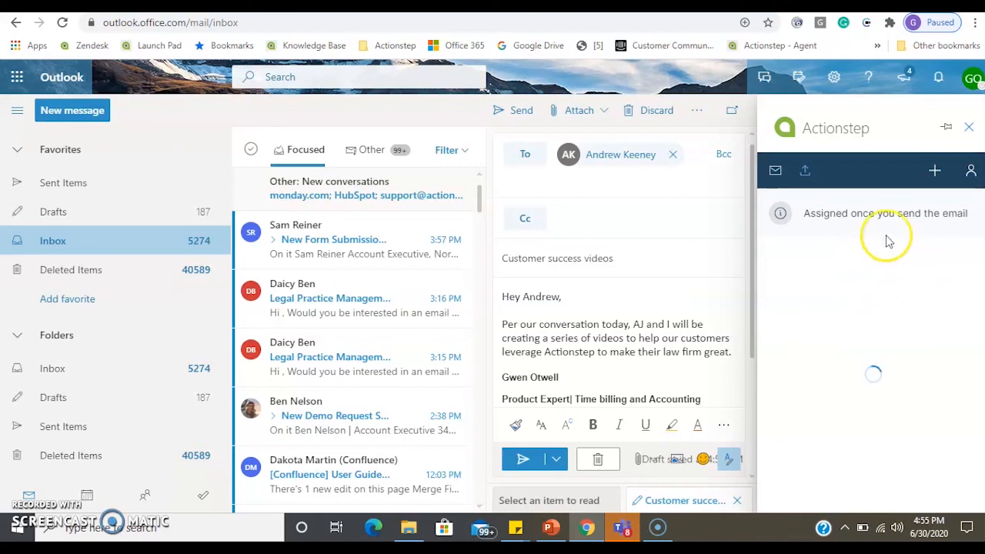
- Create a task named "Create a list of possible videos" for the assigned matter, leaving the description empty, and save it
{"action": "left_click", "coordinate": [936, 172]}
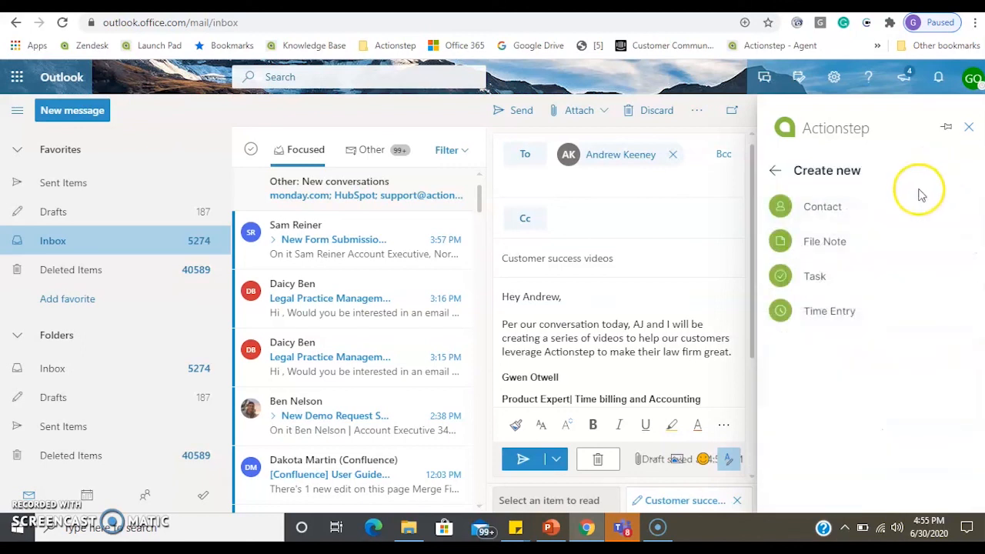
{"action": "left_click", "coordinate": [875, 285]}
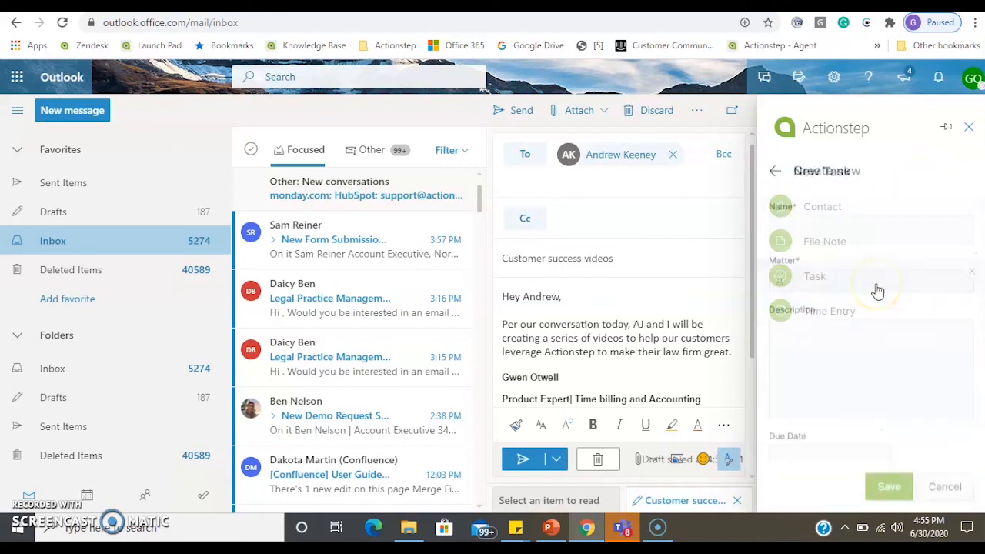
{"action": "left_click", "coordinate": [874, 234]}
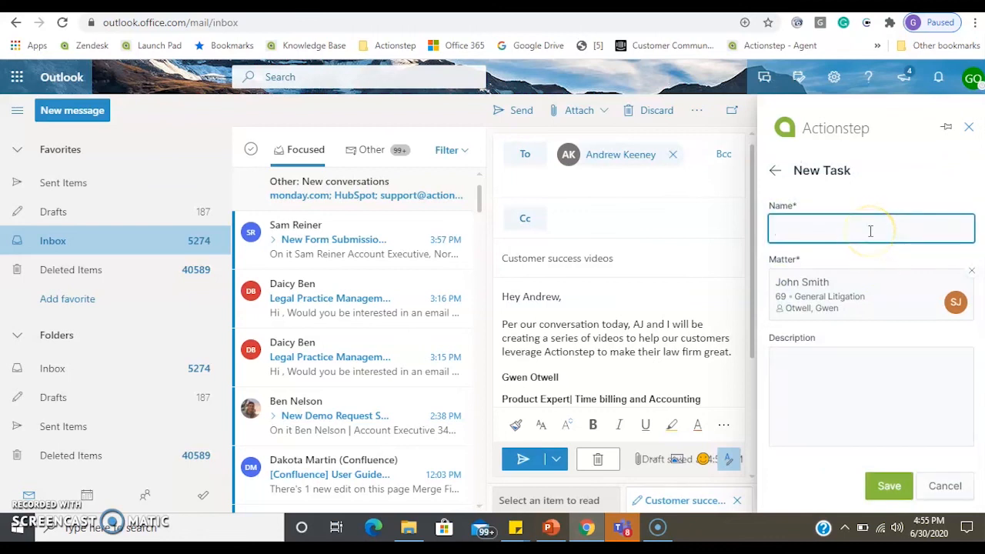
{"action": "type", "text": "Create a list of possible videos"}
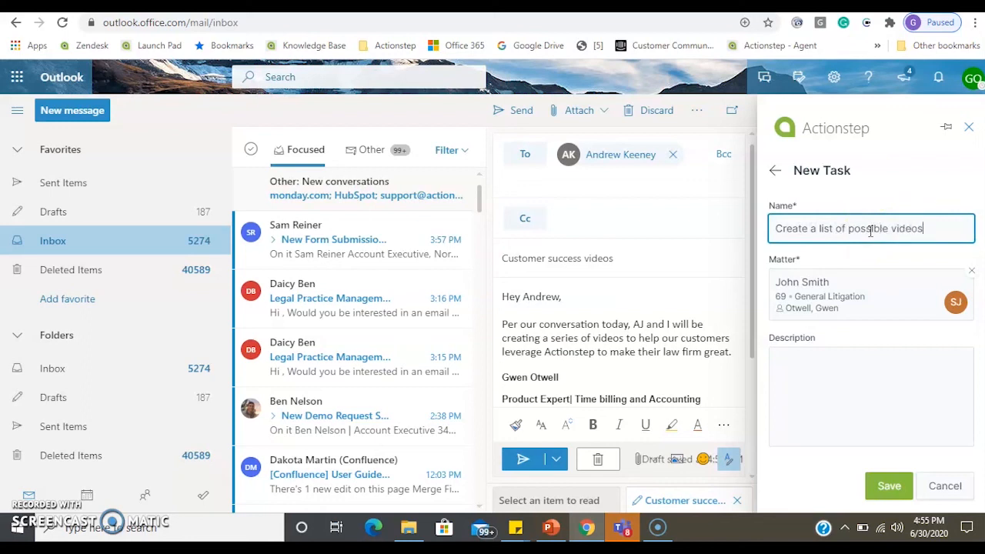
{"action": "left_click", "coordinate": [858, 372]}
{"action": "left_click", "coordinate": [857, 372]}
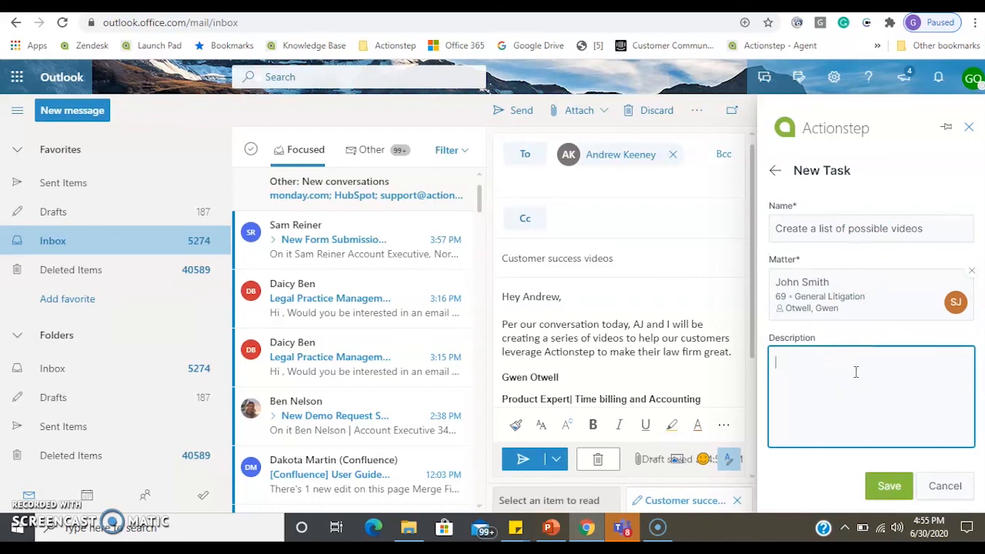
{"action": "left_click", "coordinate": [891, 492]}
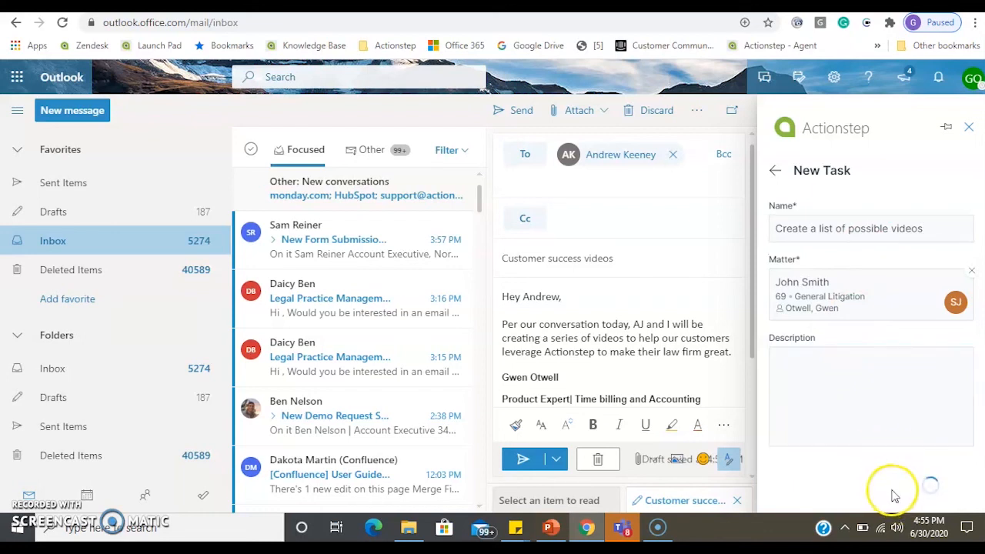